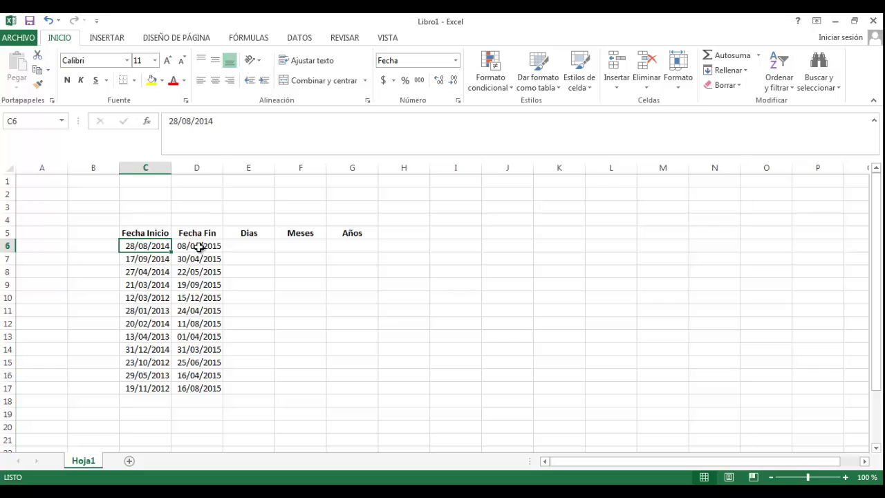
left_click(199, 246)
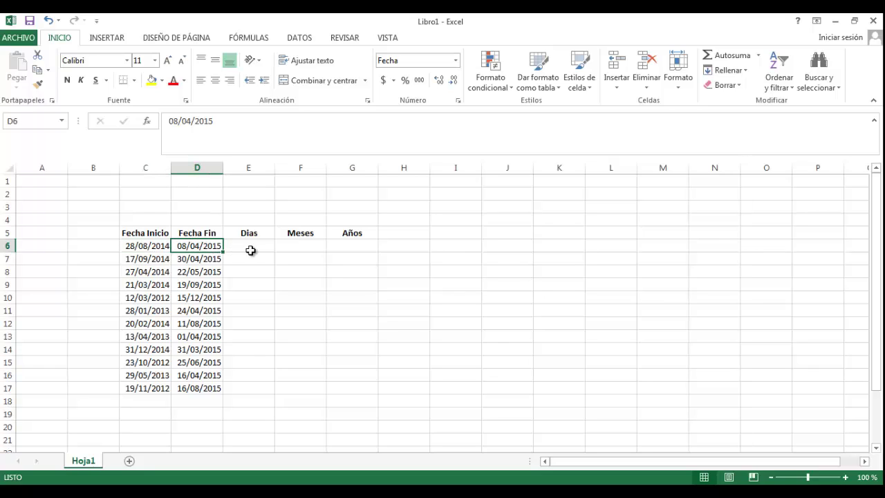
left_click(157, 248)
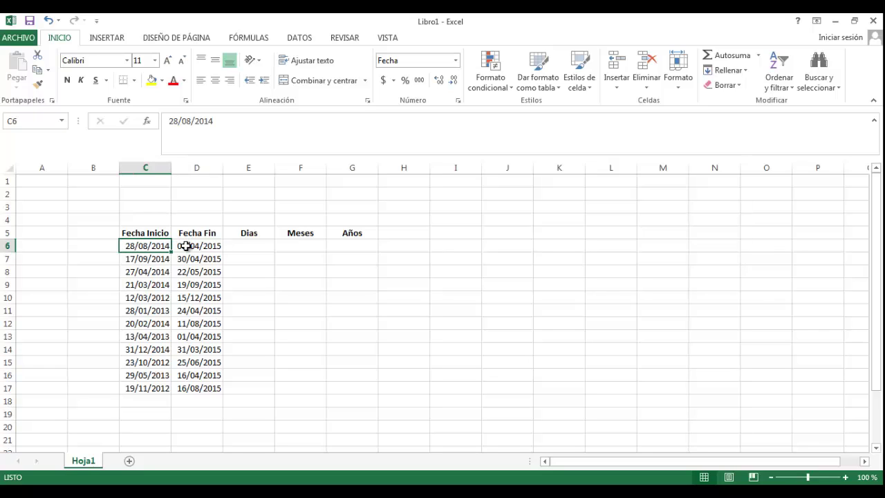
left_click(187, 247)
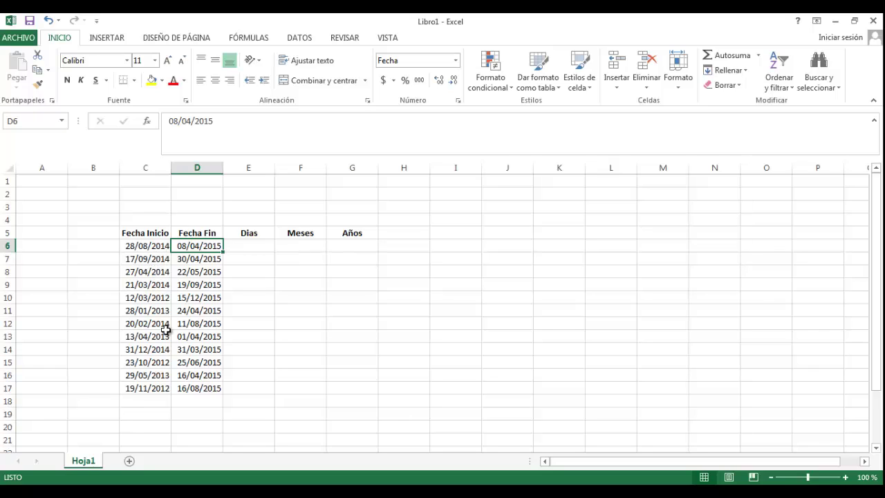
Enter the formula =D6-C6 in cell E6 to calculate the days between the first row's start and end dates.
left_click(247, 247)
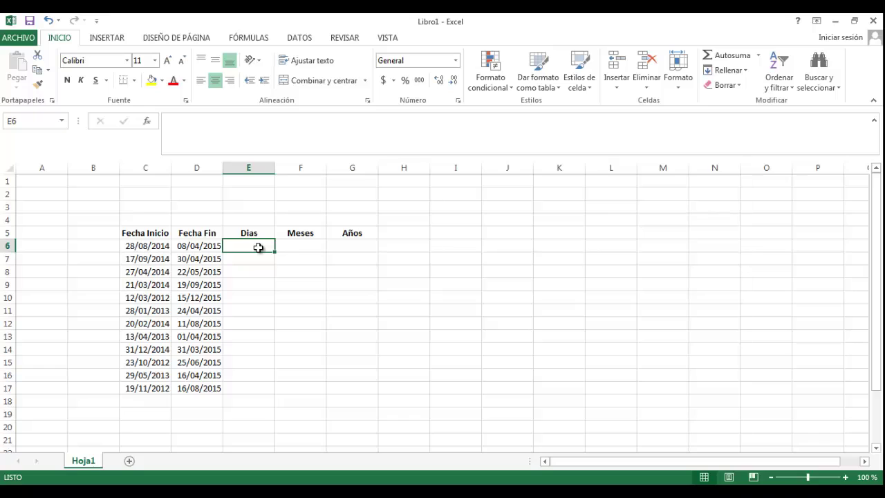
type("=")
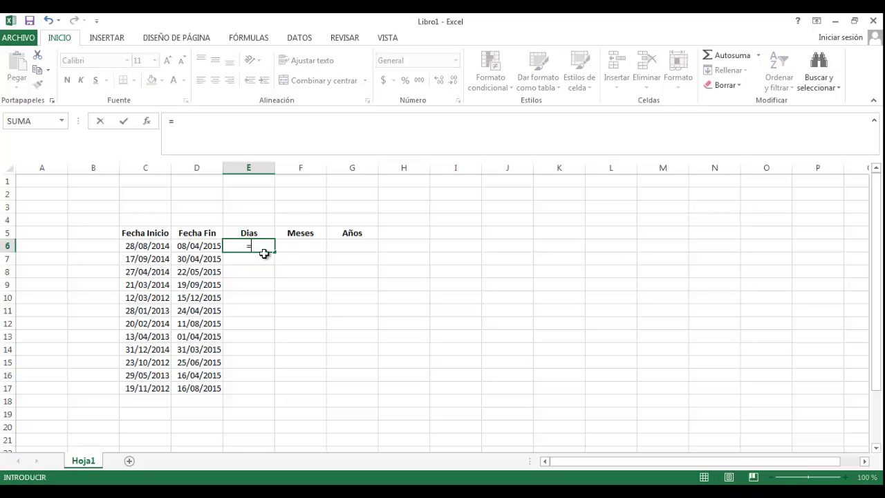
left_click(191, 249)
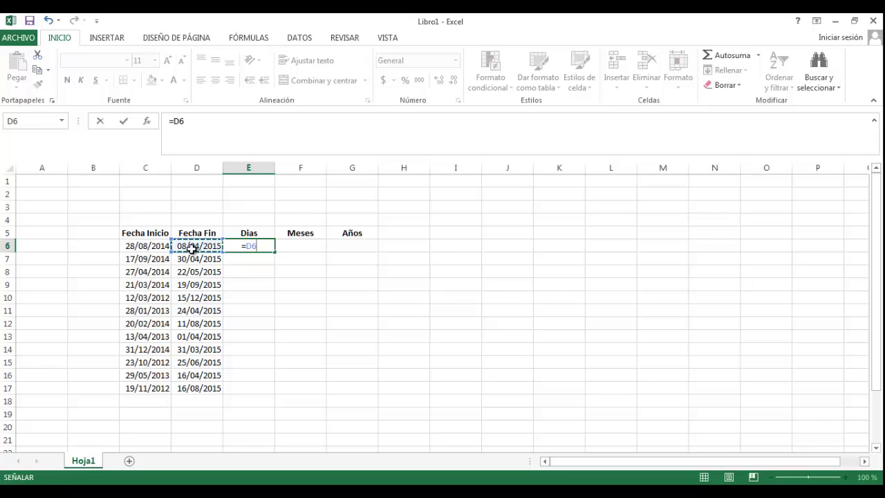
type("-")
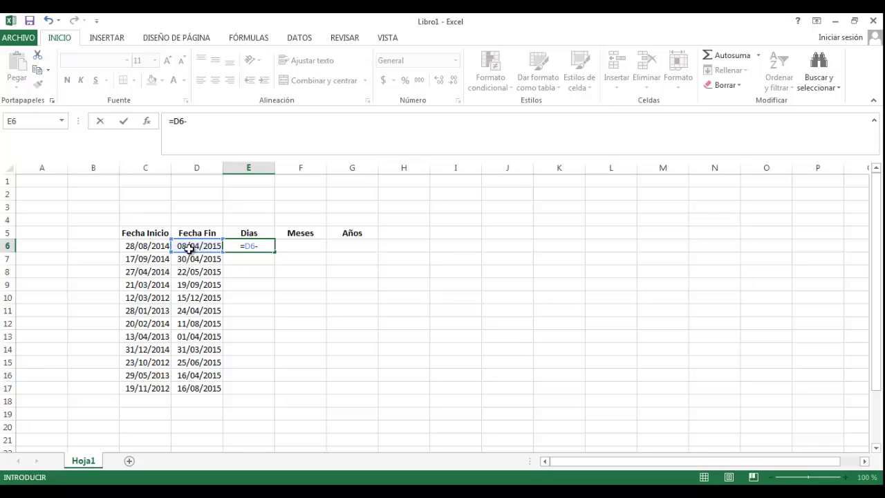
left_click(140, 246)
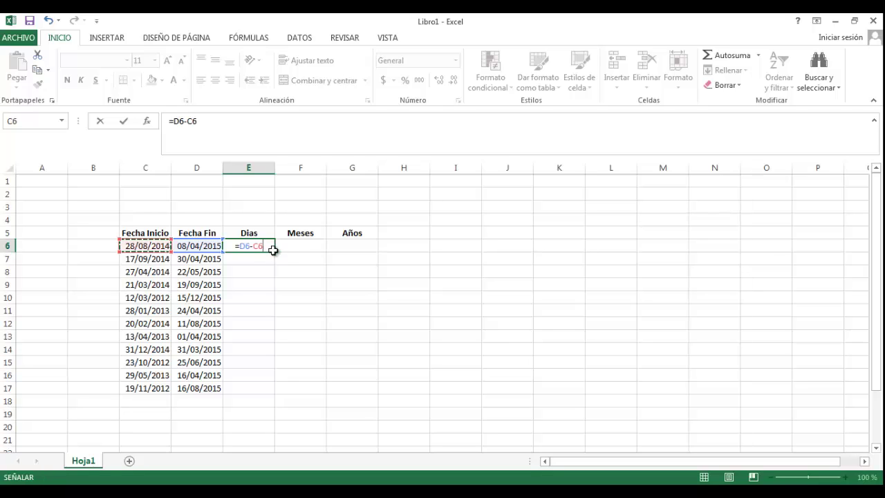
key("Return")
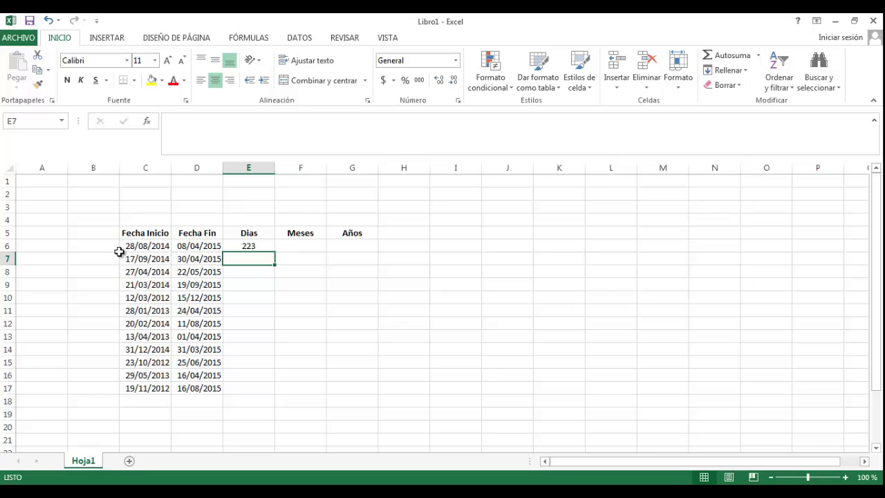
Fill the days formula from E6 down through E17 for all remaining date pairs.
left_click(158, 247)
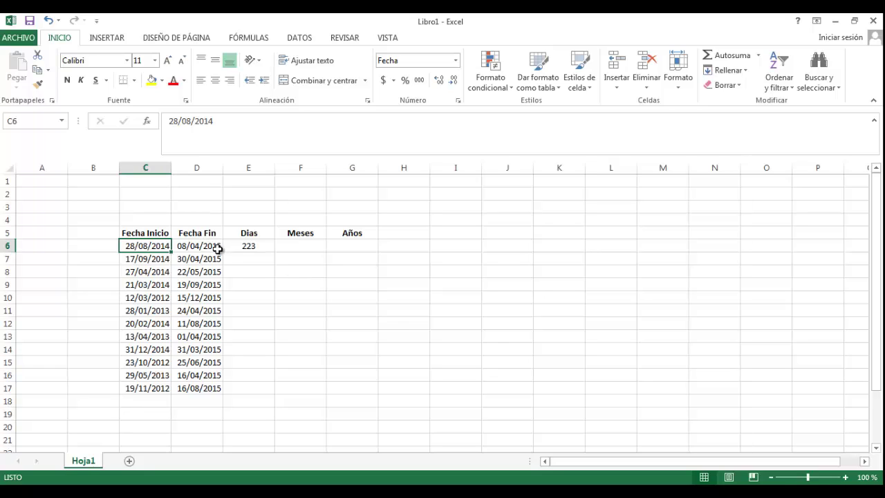
left_click(201, 249)
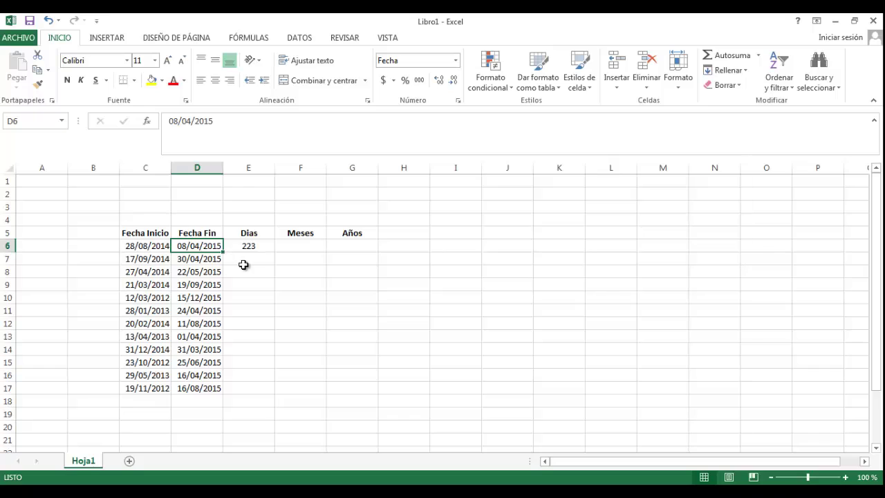
left_click(256, 247)
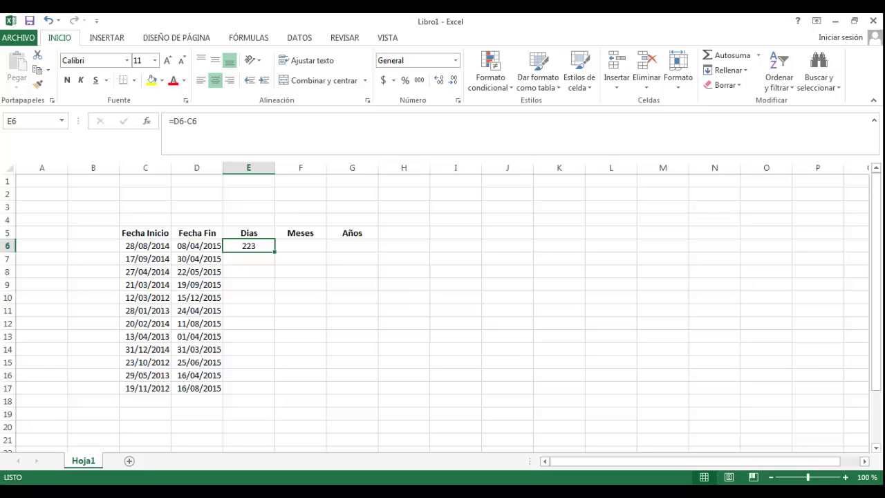
left_click(258, 251)
left_click_drag(275, 252, 248, 395)
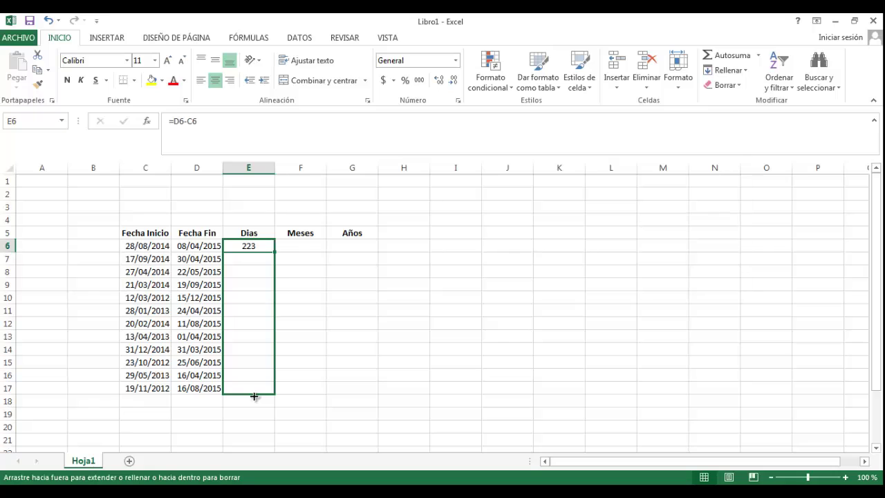
left_click_drag(254, 396, 254, 396)
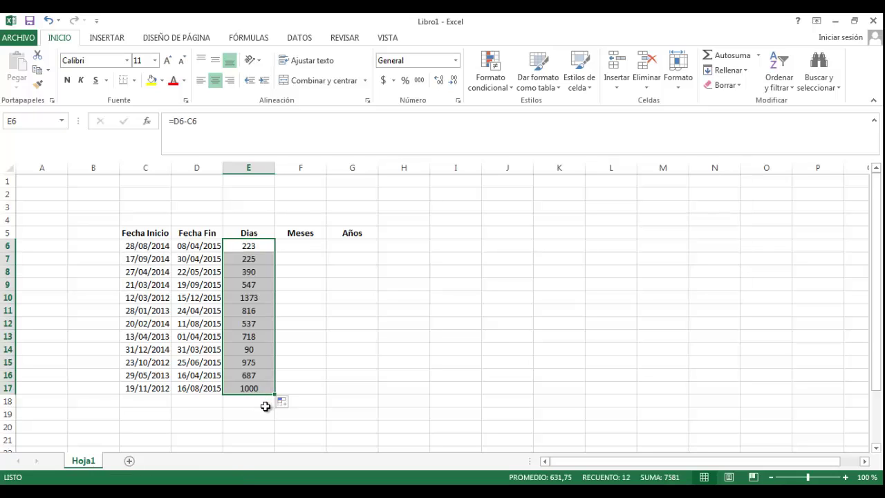
Review the start and end dates in the last two table rows and in row 6.
left_click(127, 390)
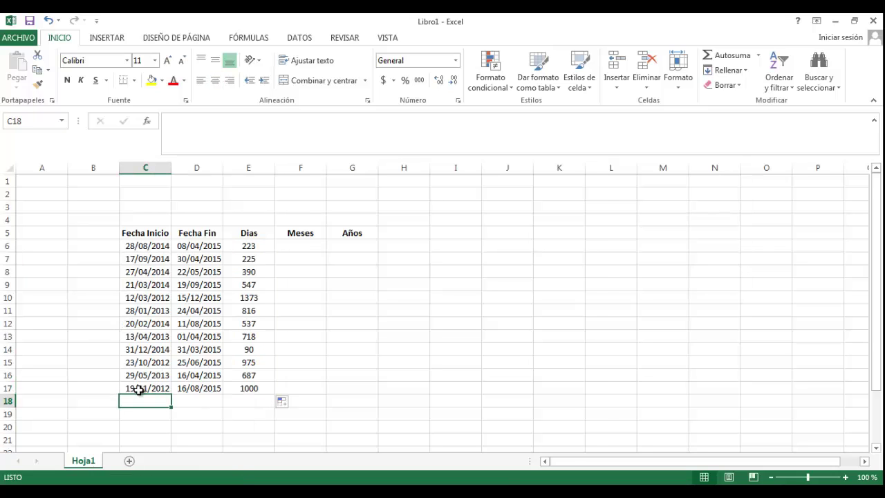
left_click(188, 388)
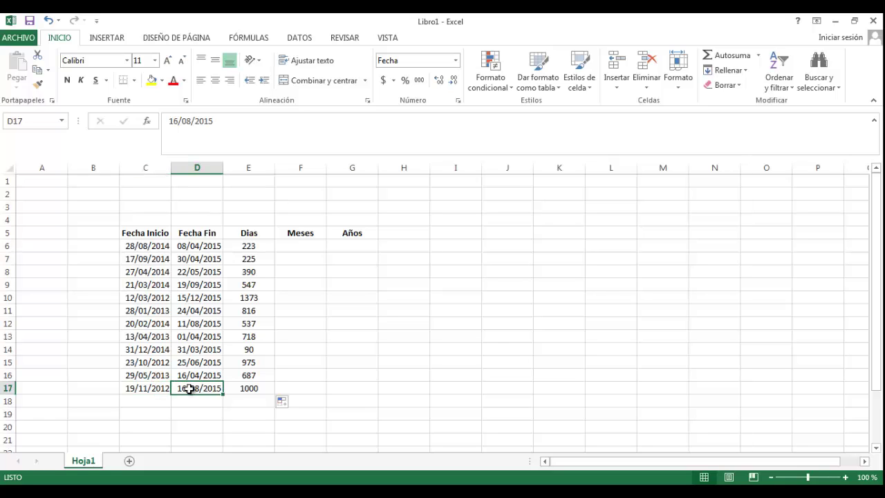
left_click(143, 377)
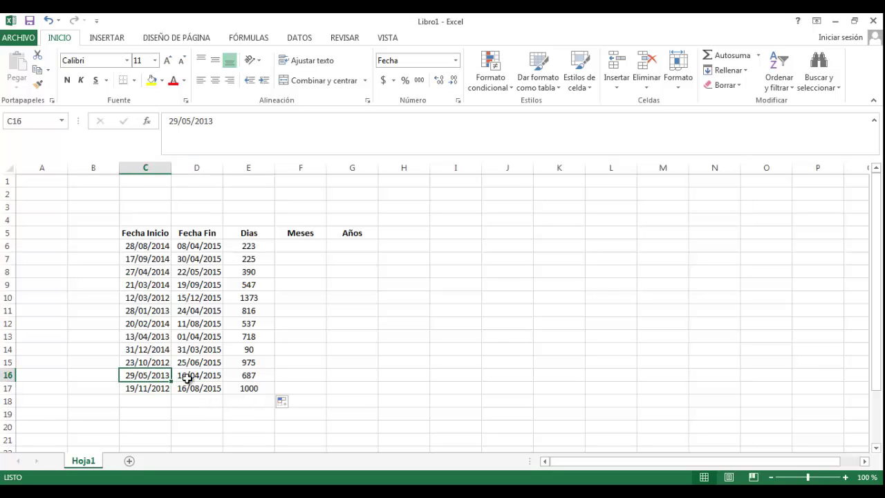
left_click(187, 377)
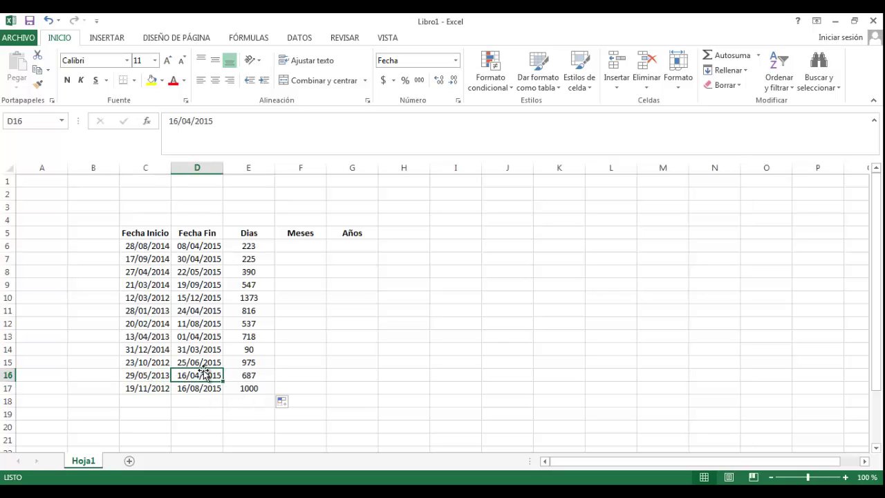
left_click(353, 245)
left_click(197, 247)
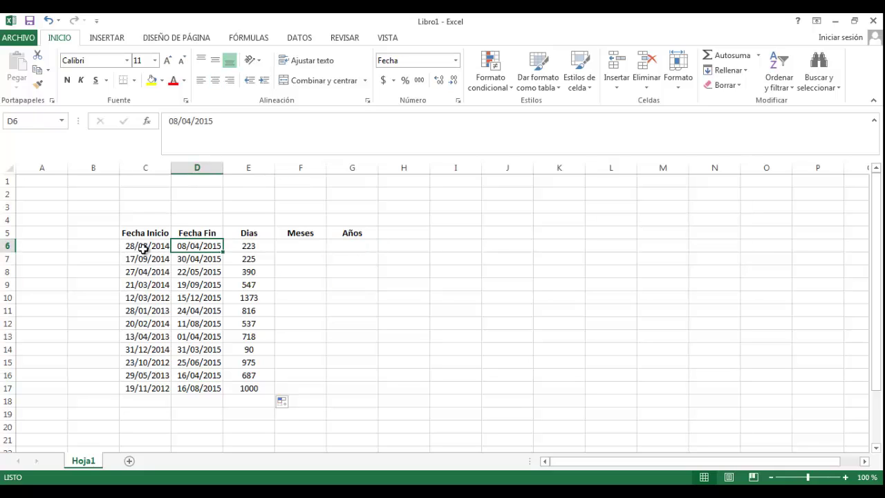
left_click(146, 249)
left_click(197, 248)
left_click(157, 248)
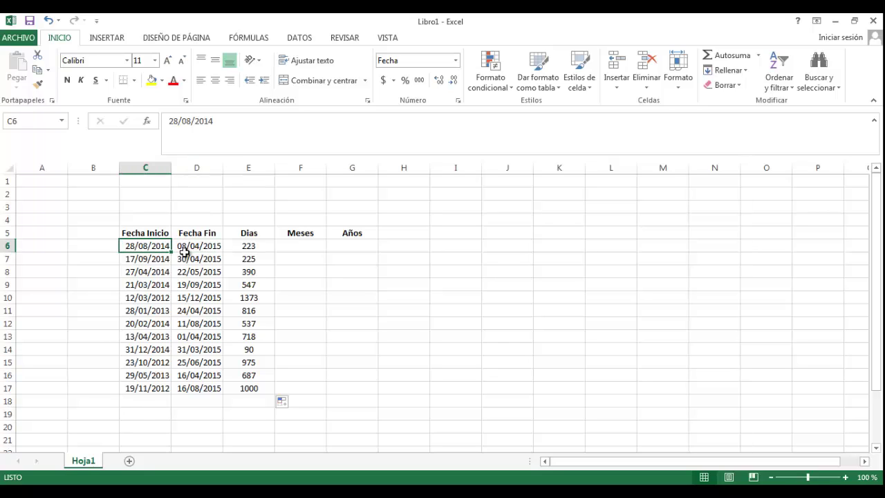
left_click(187, 249)
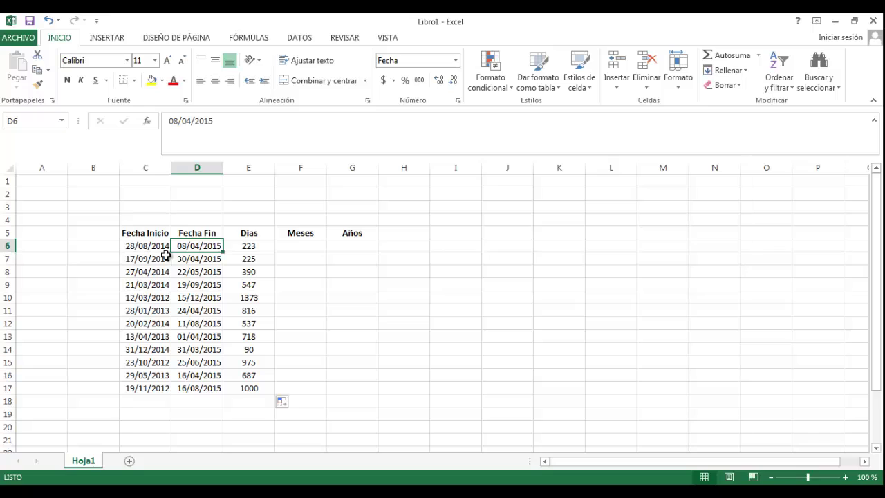
left_click(156, 246)
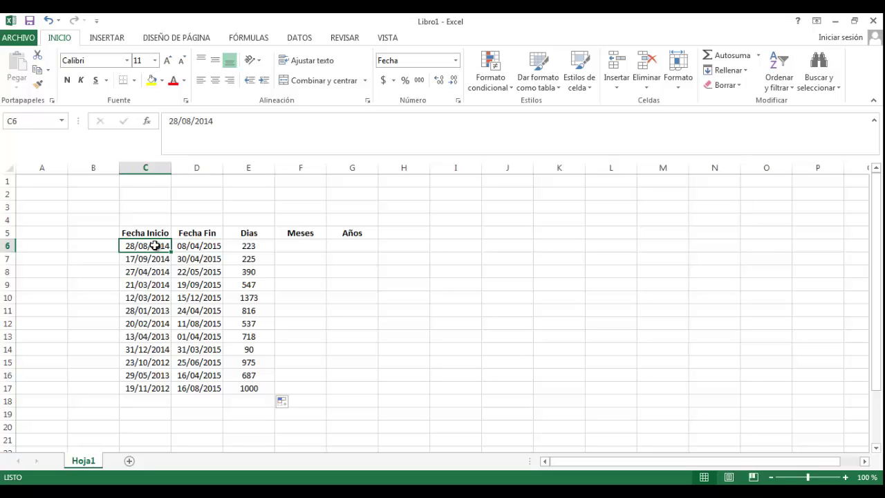
Enter the formula =AÑO(D6)-AÑO(C6) in cell G6 to calculate the difference in years between the first row's dates.
left_click(351, 247)
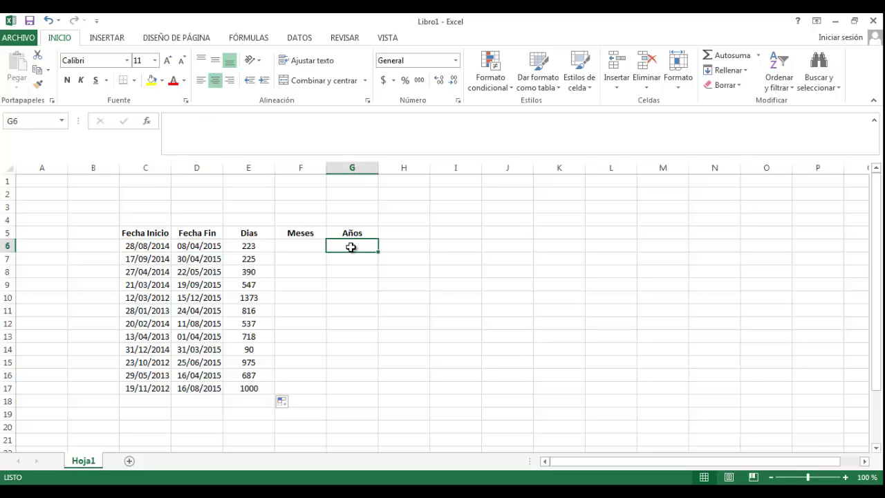
type("=")
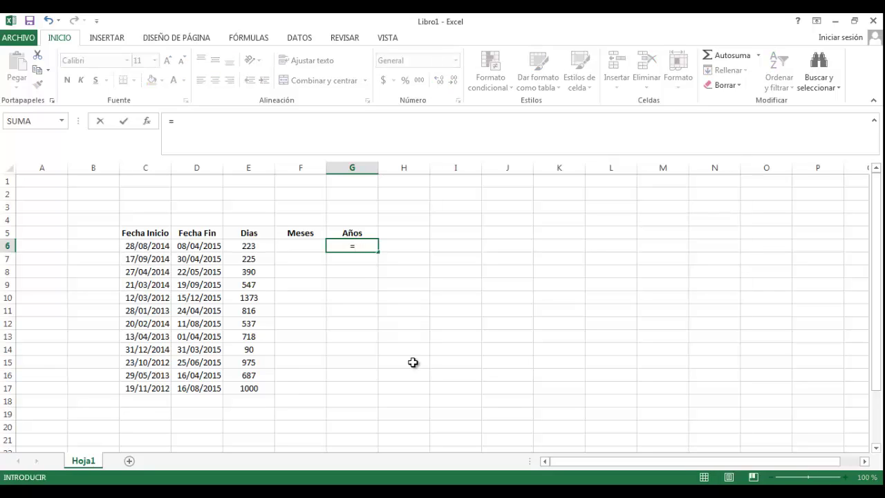
type("Añ")
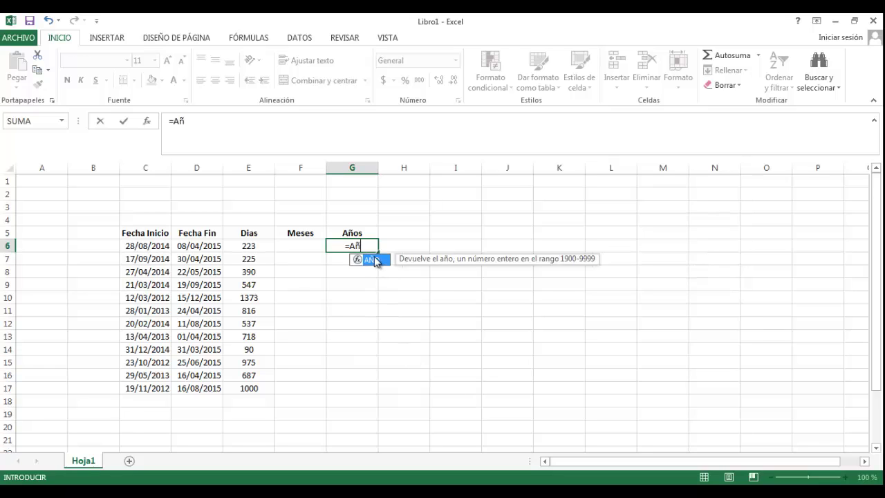
double_click(373, 260)
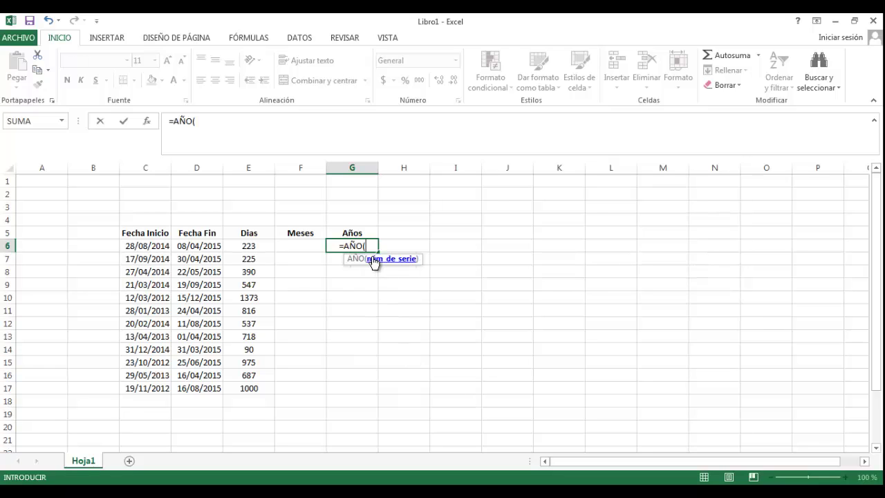
left_click(208, 246)
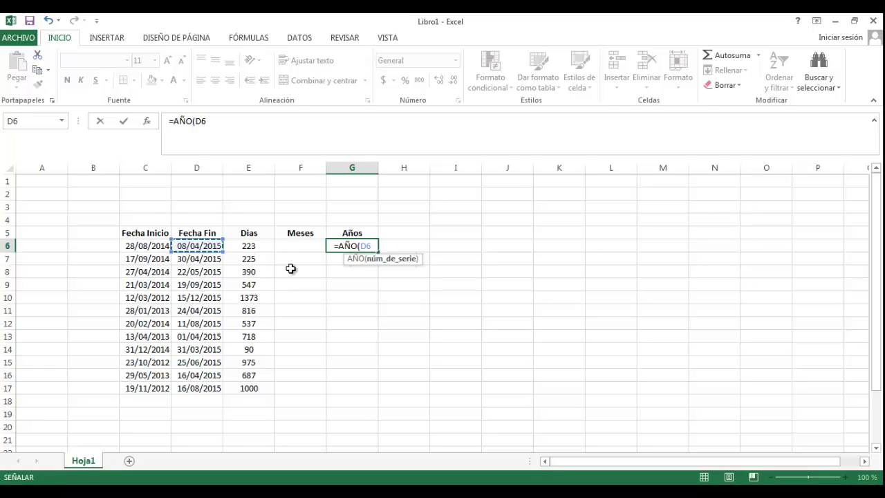
type(")")
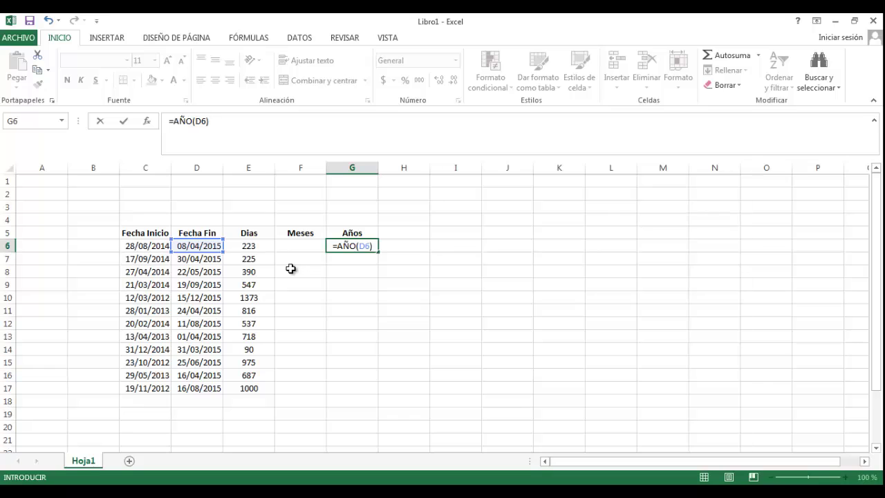
type("-Añ")
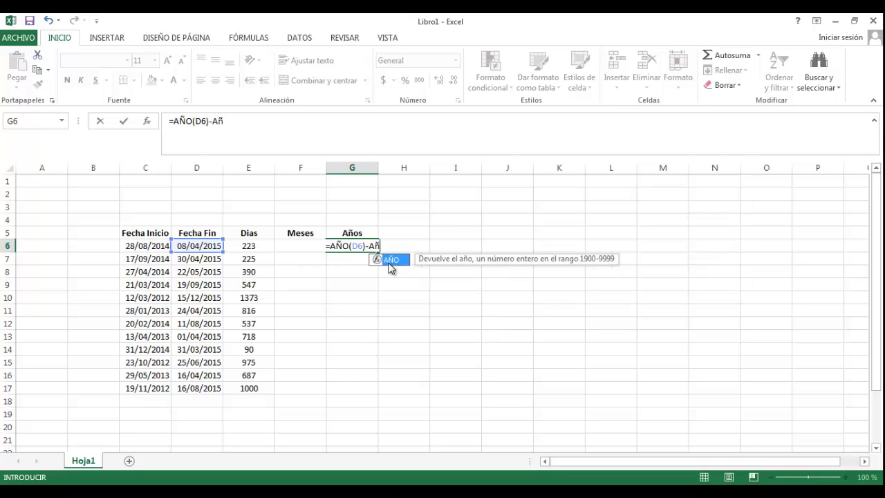
double_click(390, 267)
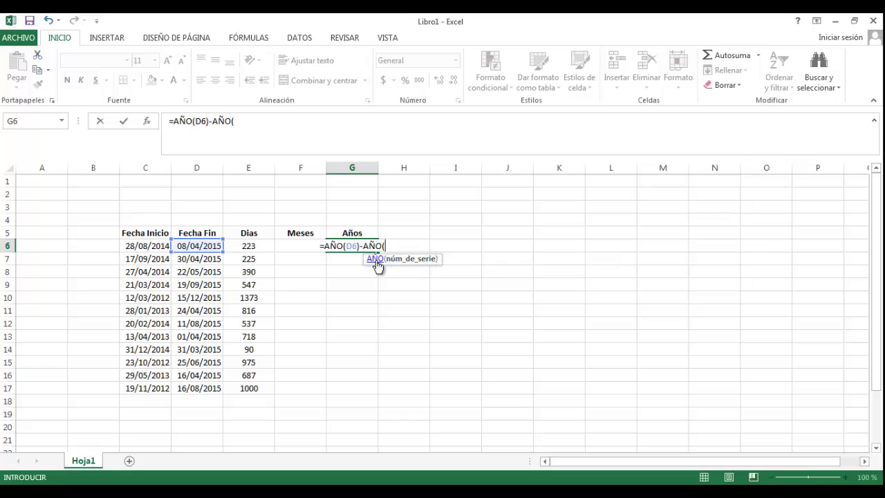
left_click(145, 250)
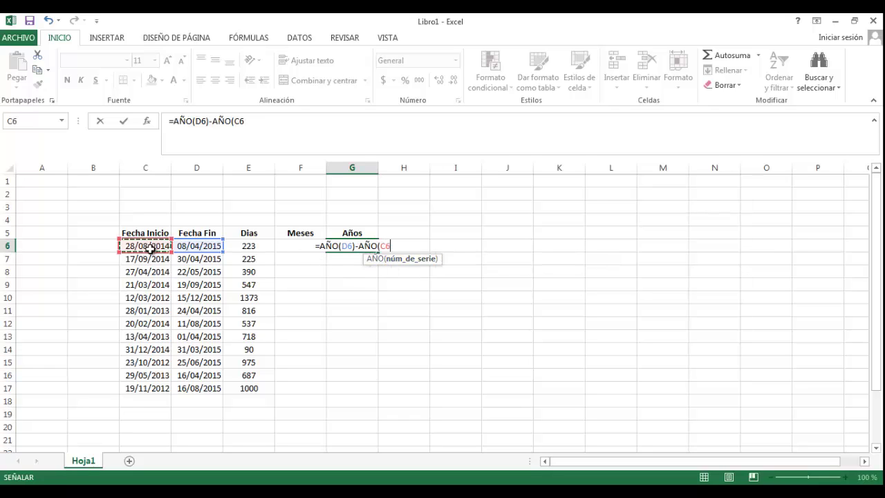
type(")")
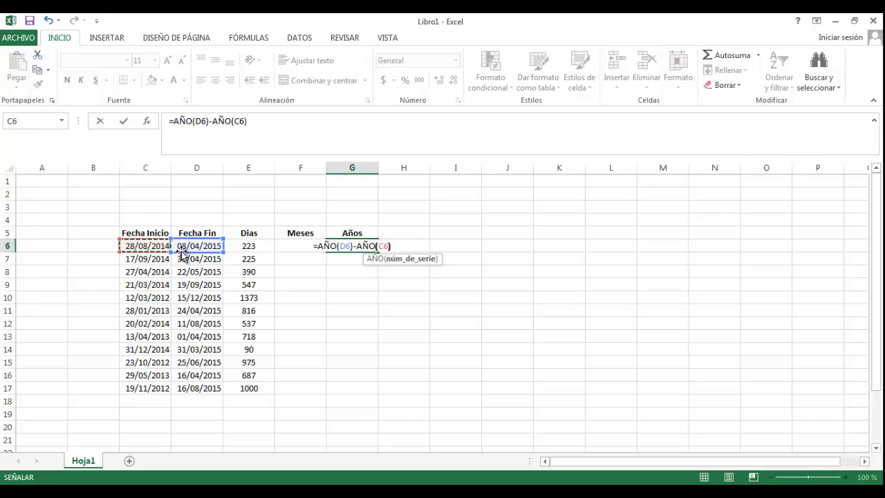
key("Return")
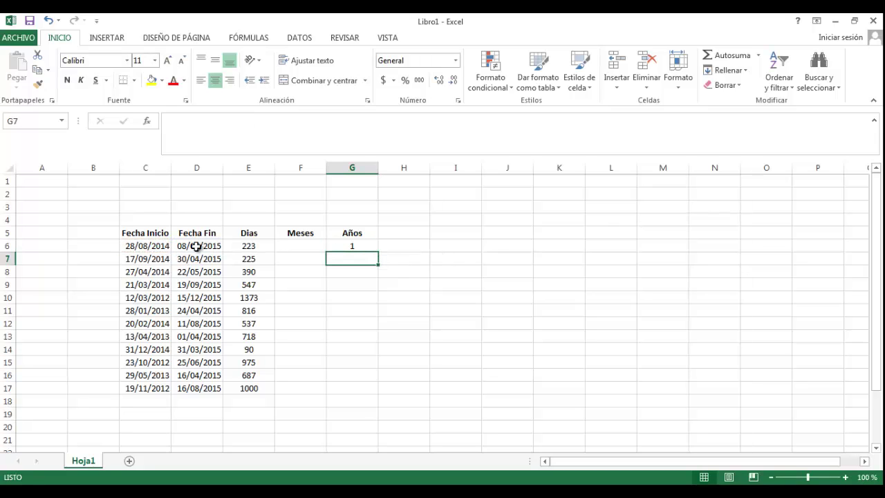
left_click(354, 245)
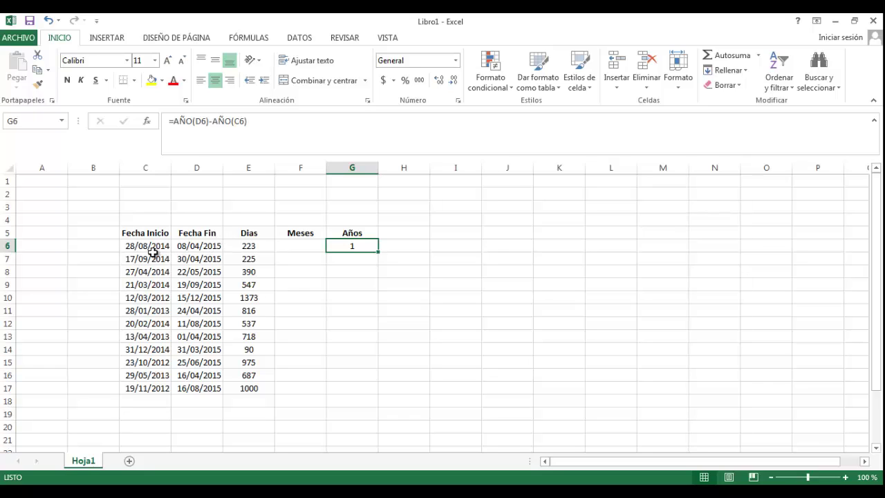
left_click(208, 248)
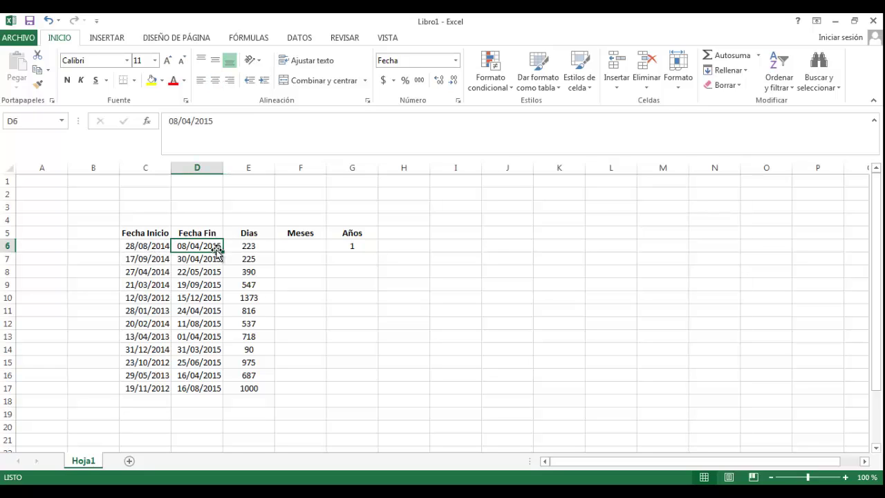
left_click(162, 247)
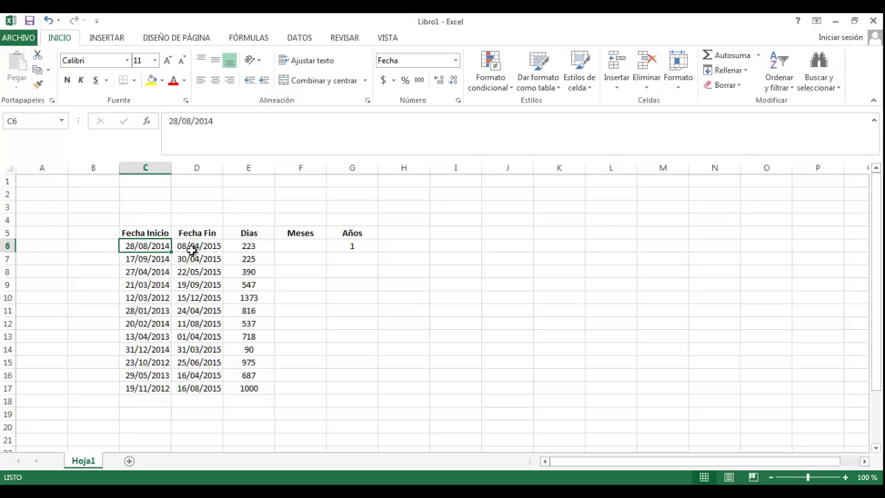
left_click(352, 246)
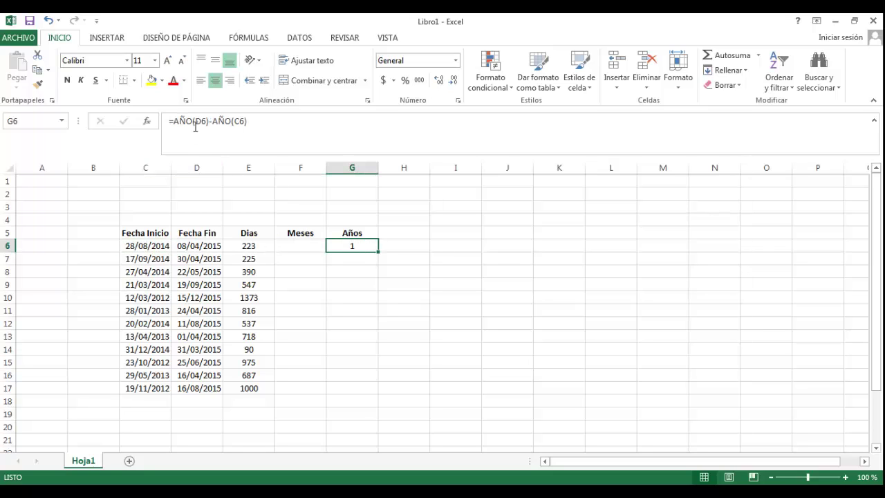
left_click_drag(173, 121, 184, 122)
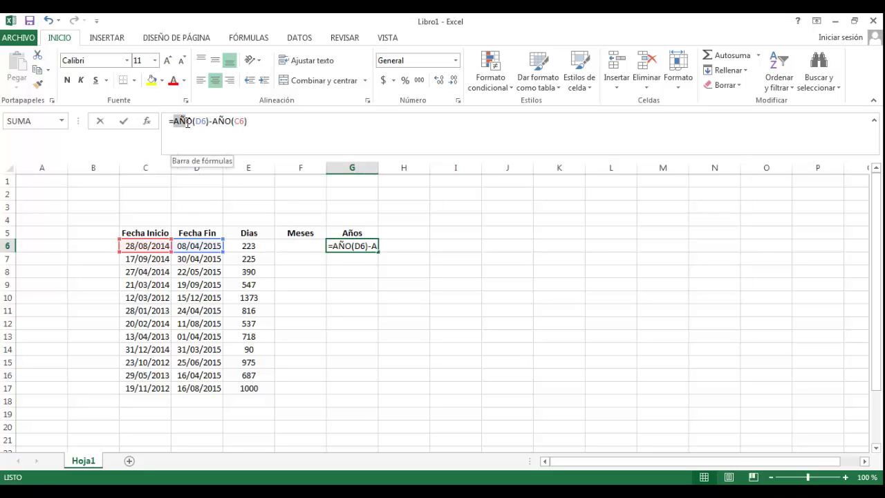
left_click(202, 251)
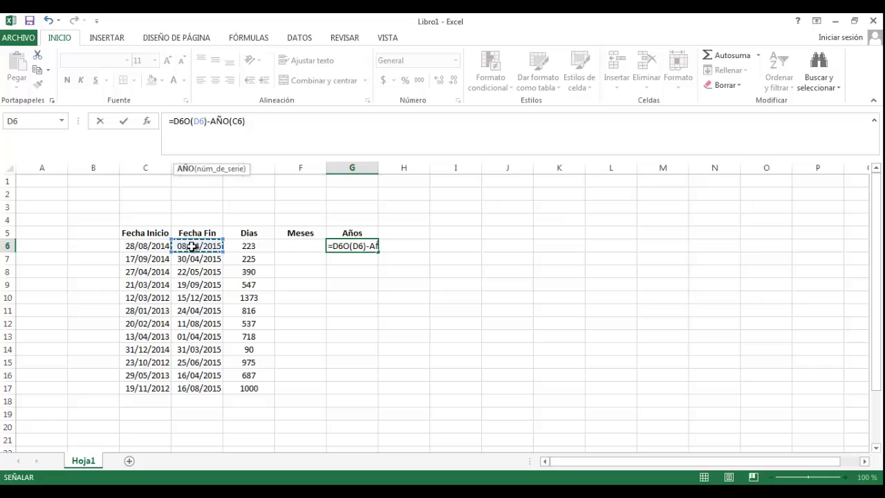
left_click(153, 246)
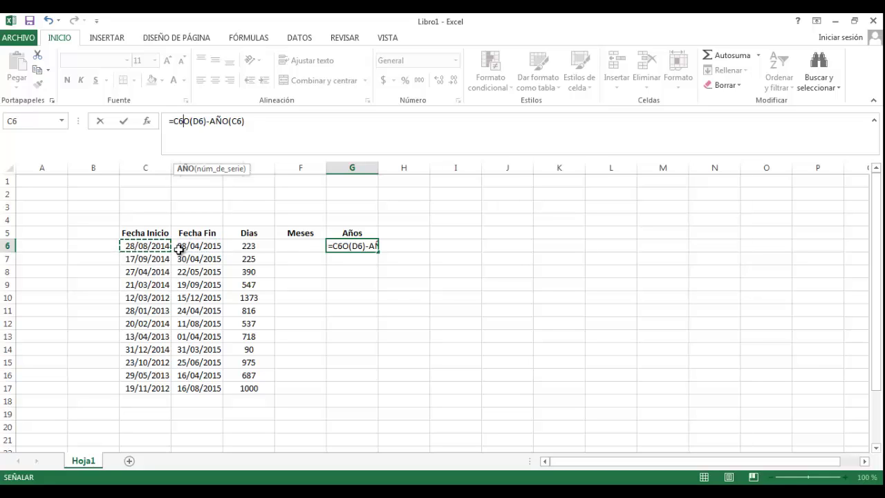
left_click(454, 262)
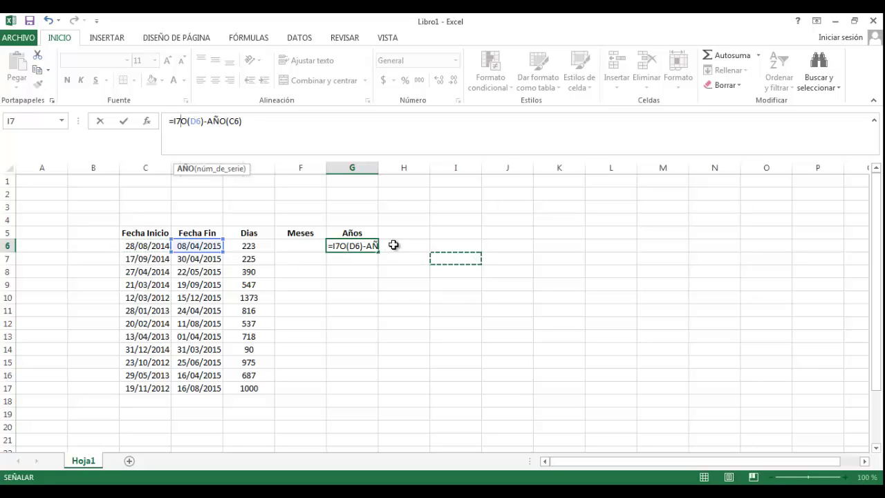
left_click(350, 246)
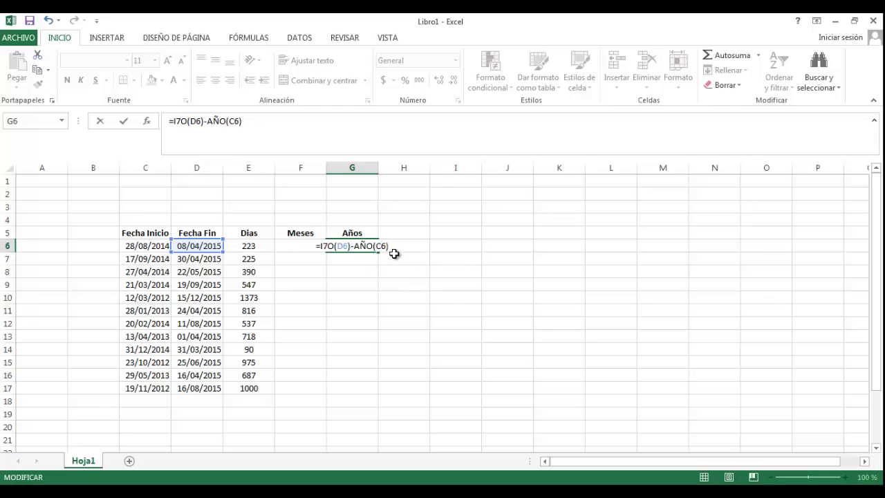
key("Return")
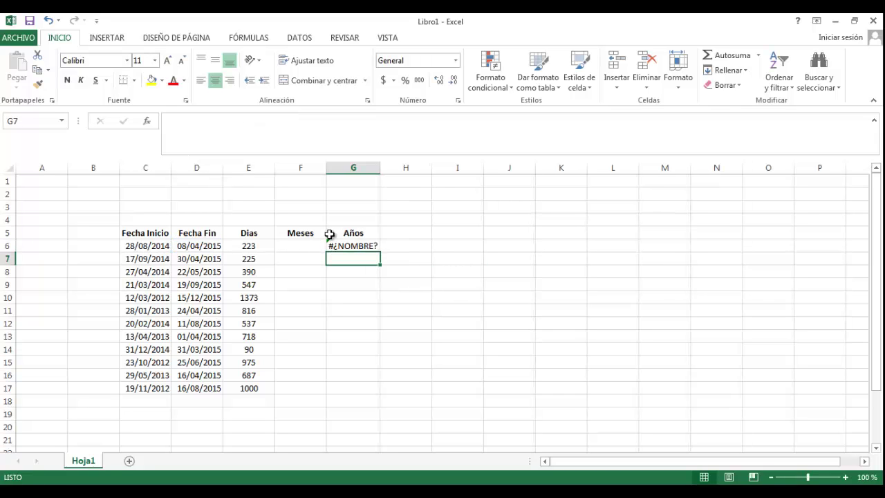
key("ctrl+z")
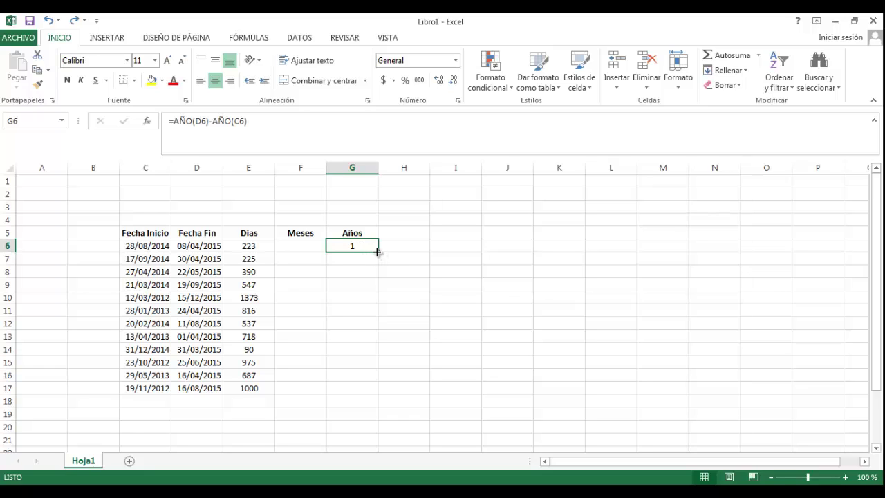
Fill the years formula from G6 down through G17 and check the start and end dates in rows 7 and 9.
left_click_drag(380, 251, 350, 393)
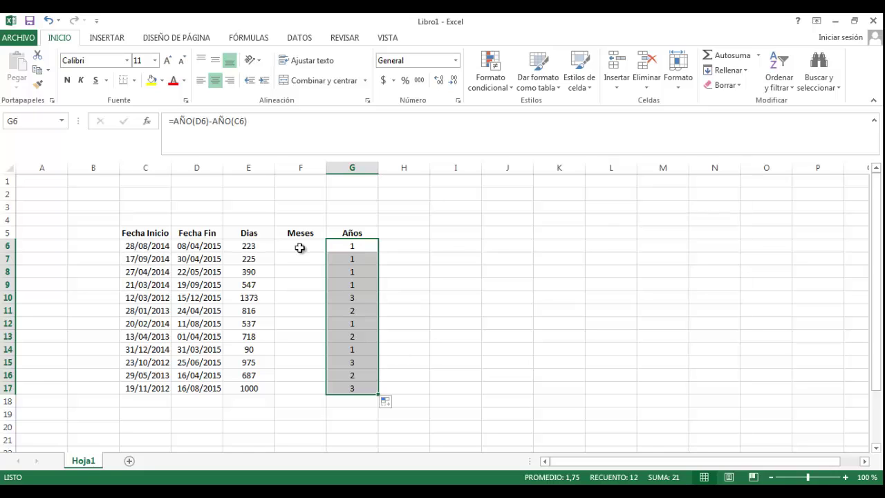
left_click(139, 262)
left_click(185, 260)
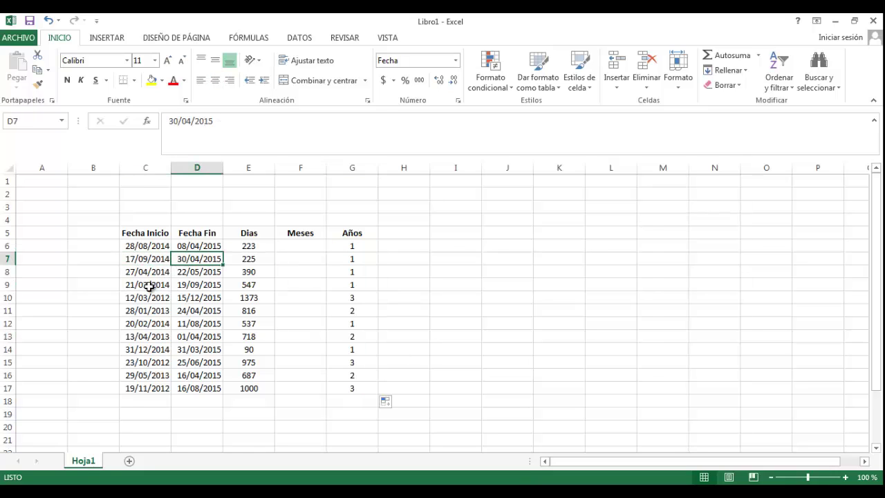
left_click(150, 286)
left_click(188, 289)
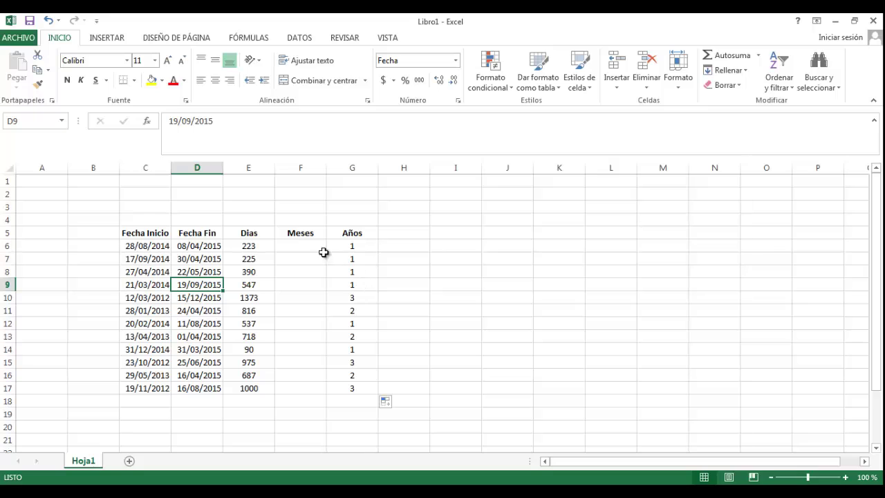
Widen the Meses column to about twice its width to make room for a longer formula.
left_click_drag(327, 168, 390, 167)
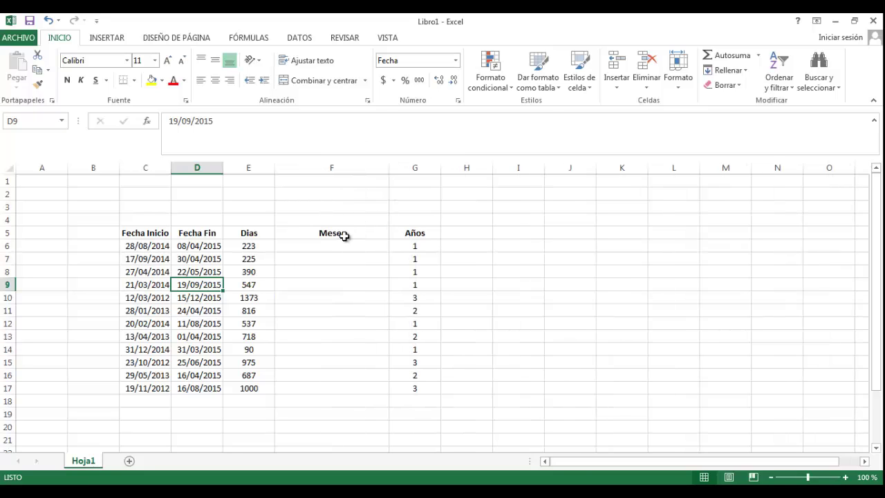
left_click(340, 245)
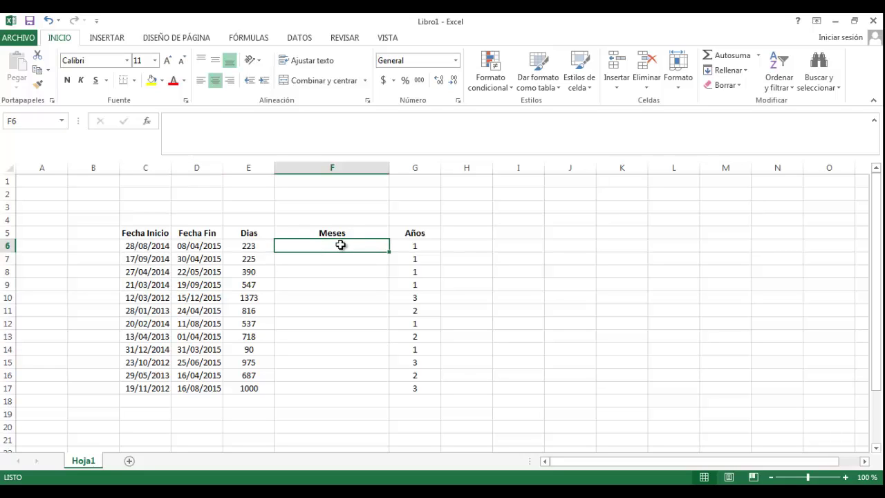
Examine the start and end dates in rows 7, 9 and 10 and the years formula in G6.
left_click(175, 262)
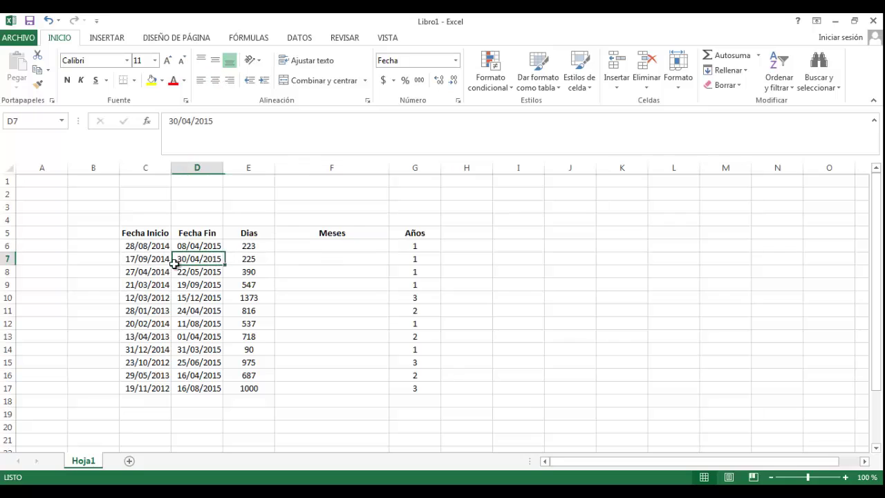
left_click(149, 264)
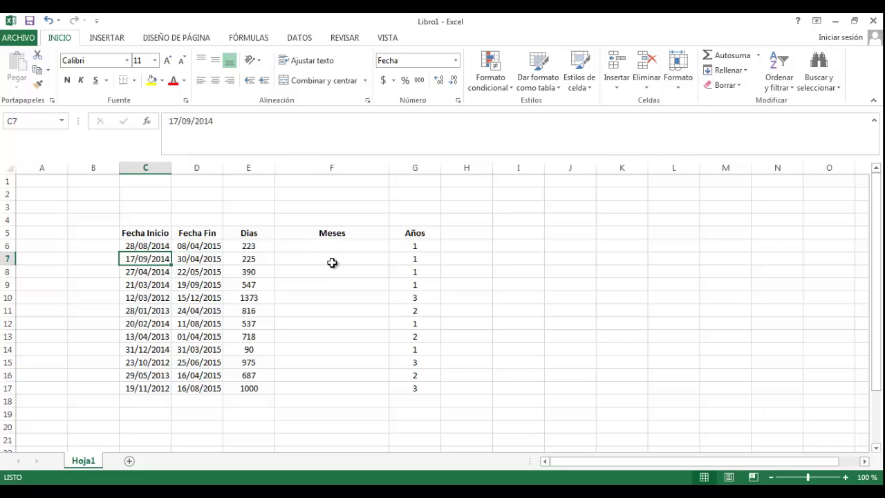
left_click(331, 263)
left_click(207, 282)
left_click(149, 285)
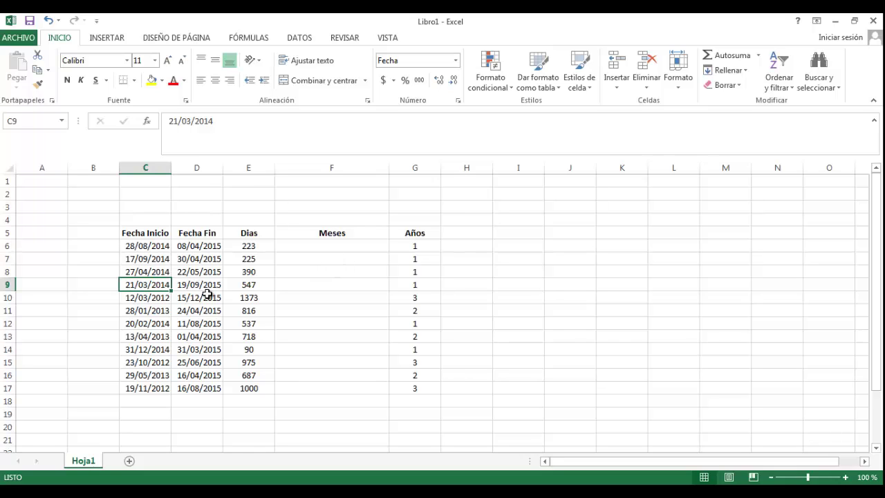
left_click(208, 295)
left_click(414, 244)
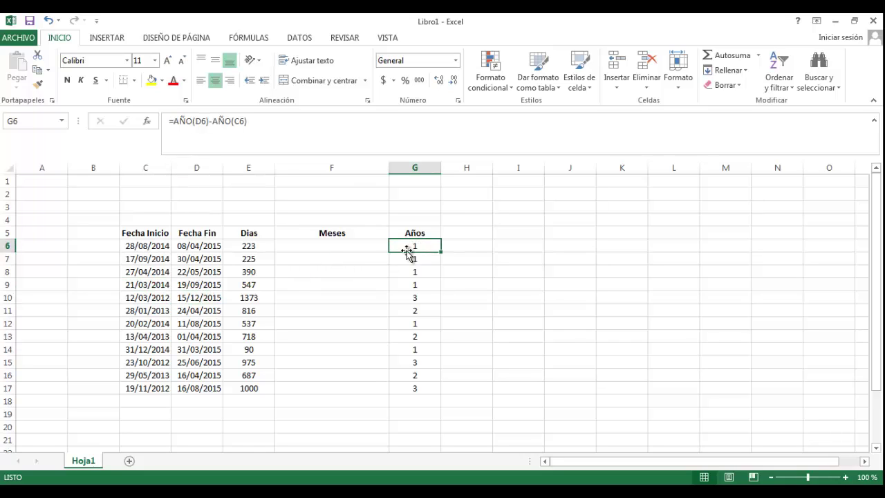
left_click(152, 299)
left_click(217, 299)
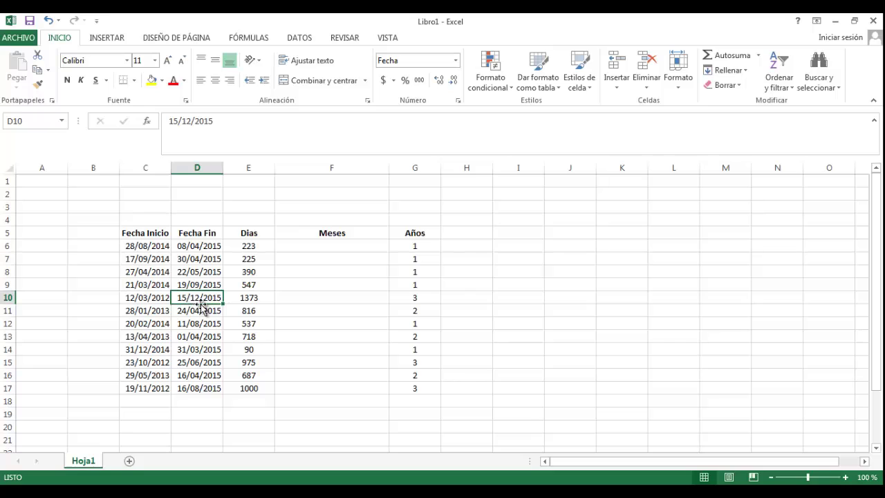
left_click(152, 299)
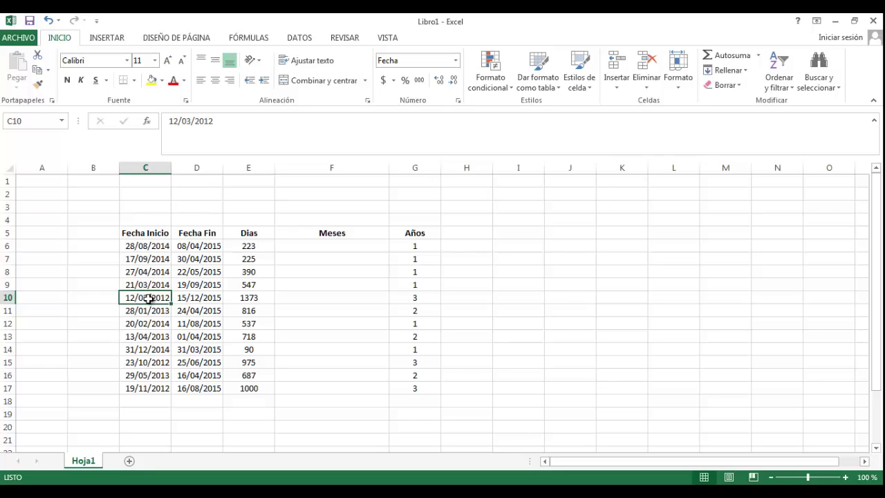
left_click(196, 301)
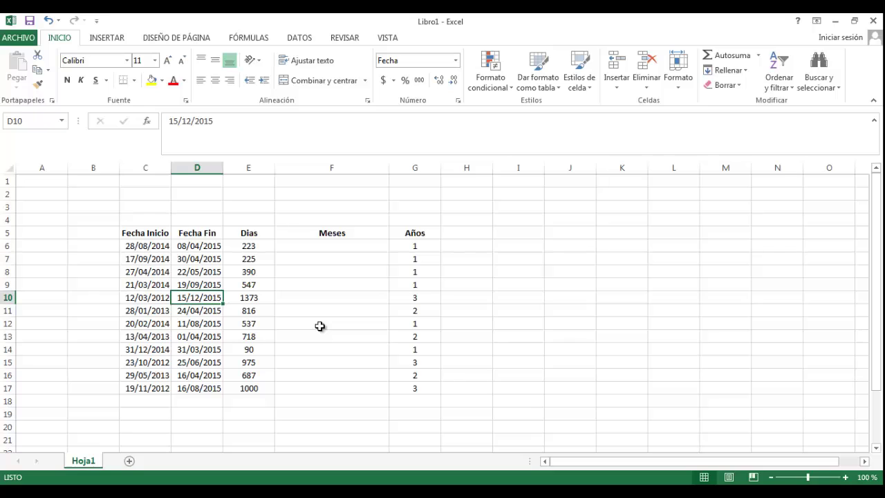
Write the year difference =AÑO(D10)-AÑO(C10) in cell F10, adding one extra closing parenthesis at its end.
left_click(331, 300)
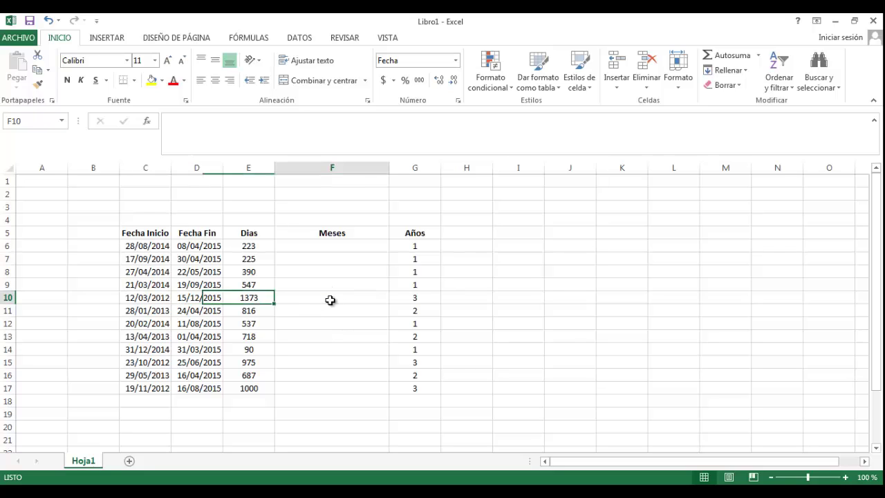
left_click(321, 141)
type("=")
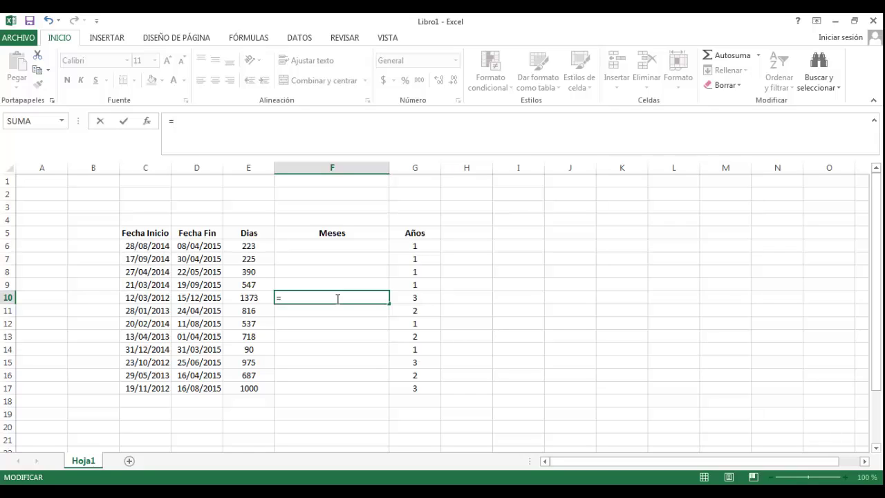
type("Año")
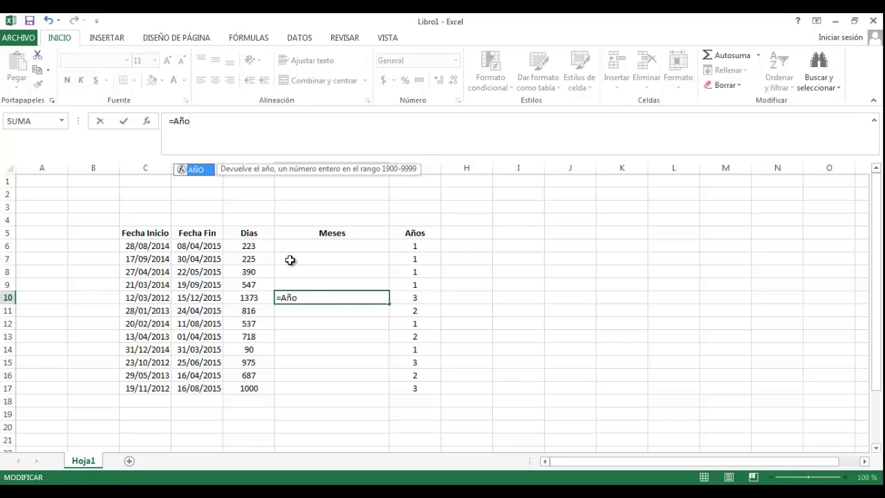
double_click(190, 173)
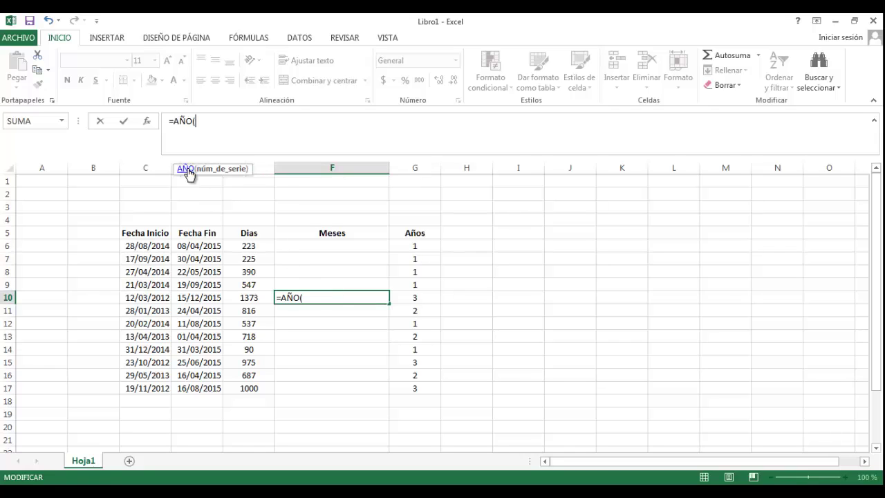
left_click(201, 298)
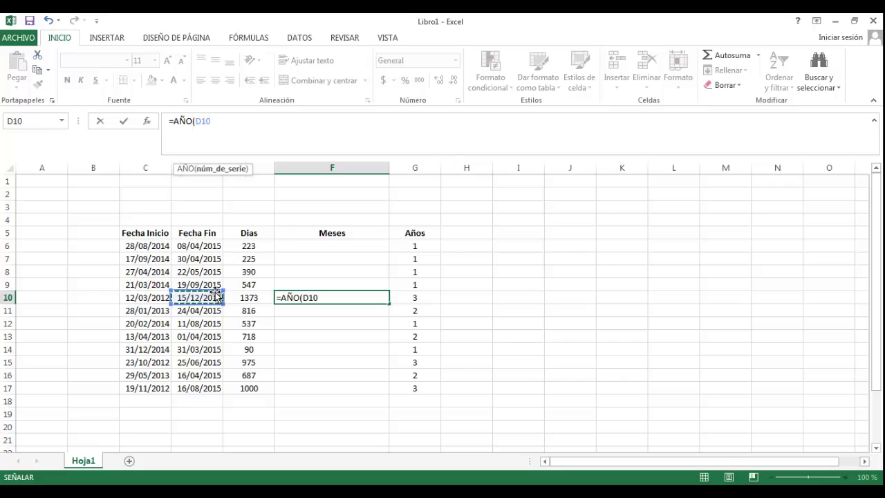
type(")-Año")
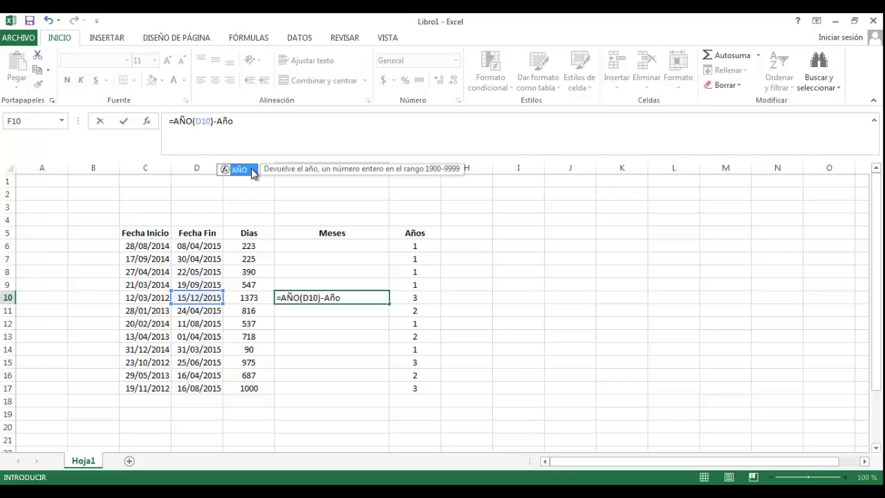
double_click(252, 170)
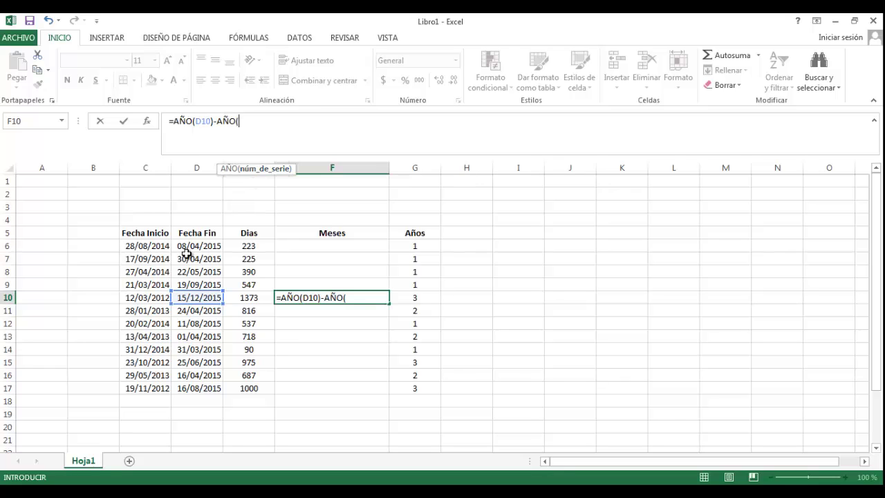
left_click(157, 296)
left_click(265, 128)
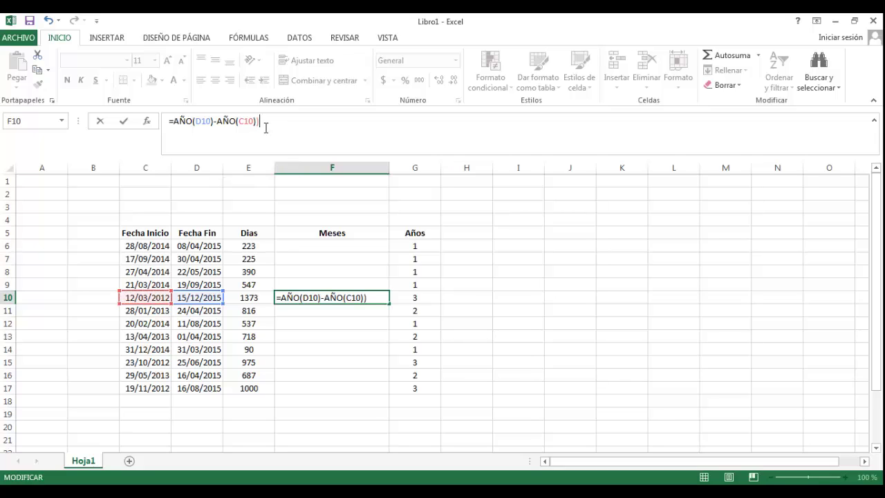
Enclose the year difference in F10 in parentheses and multiply it by 12, entering =(AÑO(D10)-AÑO(C10))*12.
key("Left")
key("Left")
key("Left")
key("Left")
key("Left")
key("Left")
key("Left")
key("Left")
key("Left")
key("Left")
key("Left")
key("Left")
key("Left")
key("Left")
key("Left")
key("Left")
key("Left")
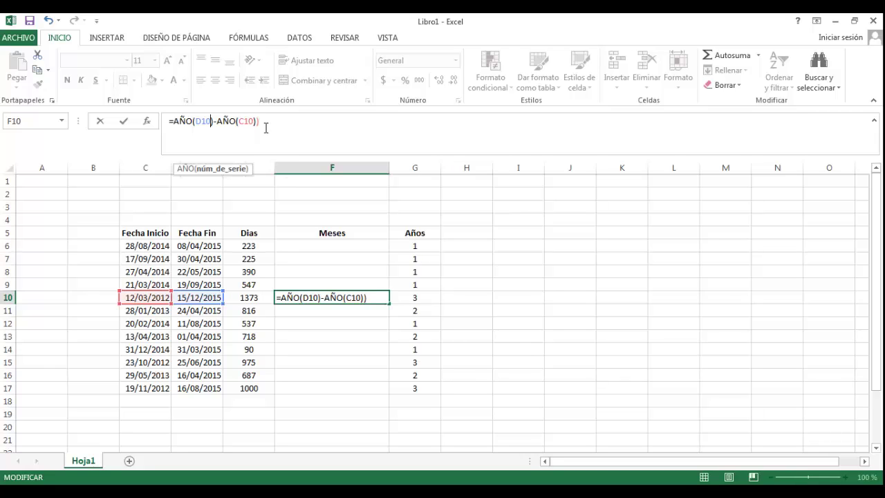
type("(")
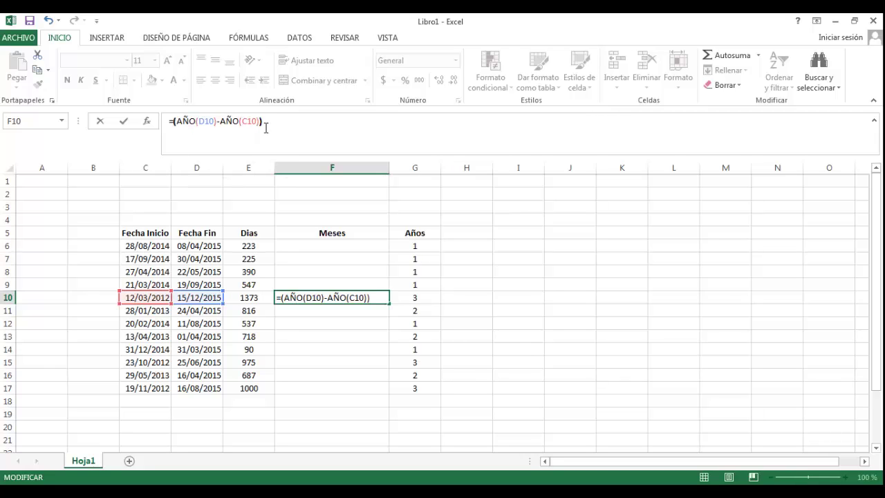
key("Right")
key("Right")
key("Right")
key("Right")
key("Right")
key("Right")
key("Right")
key("Right")
key("Right")
key("Right")
key("Right")
key("Right")
key("Right")
key("Right")
key("Right")
key("Right")
key("Right")
key("Right")
type("*12")
key("Return")
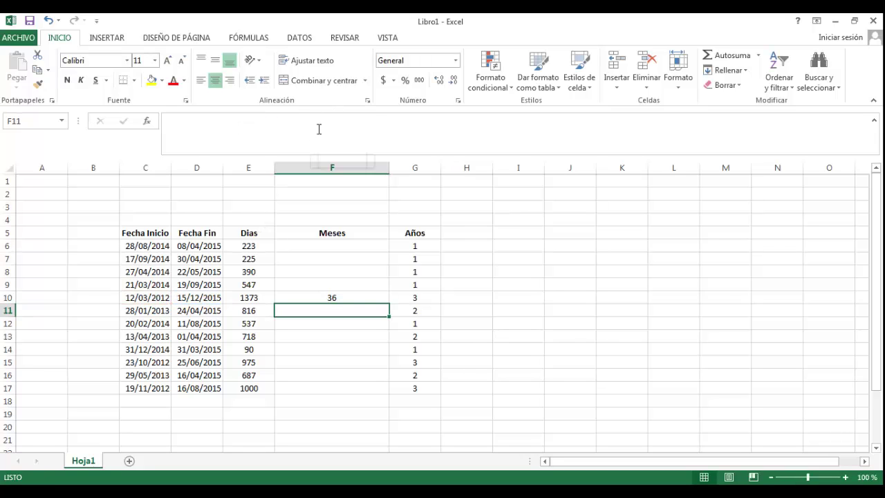
Append a plus sign after the *12 in the months formula in F10.
left_click(353, 301)
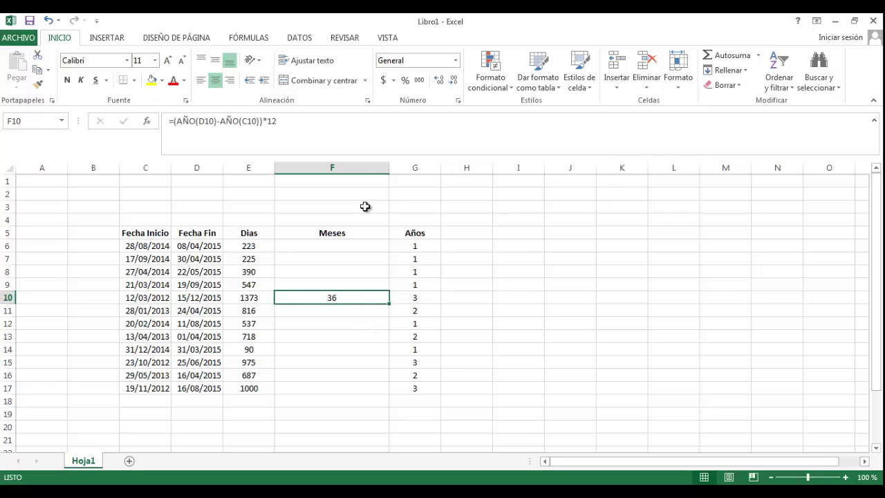
left_click(342, 137)
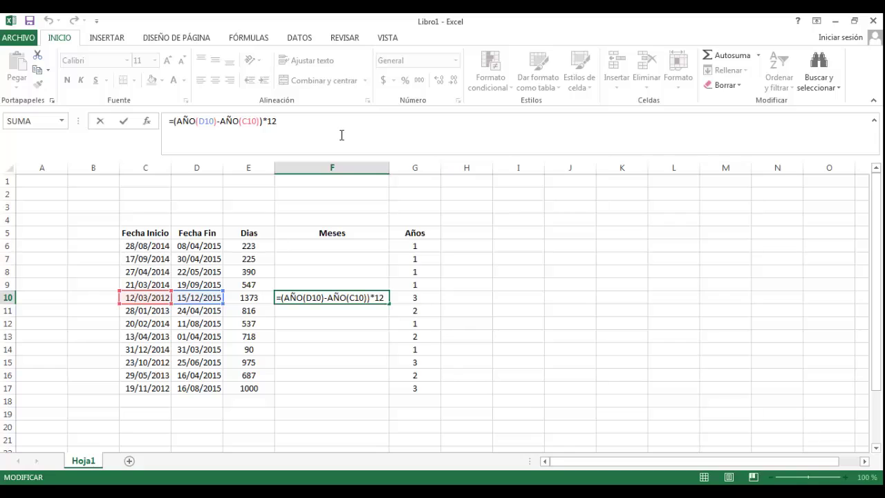
type("+")
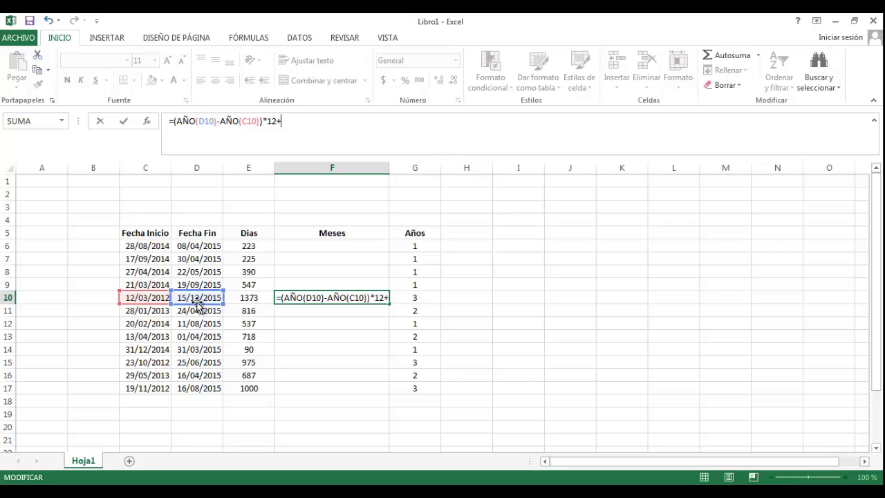
left_click(142, 297)
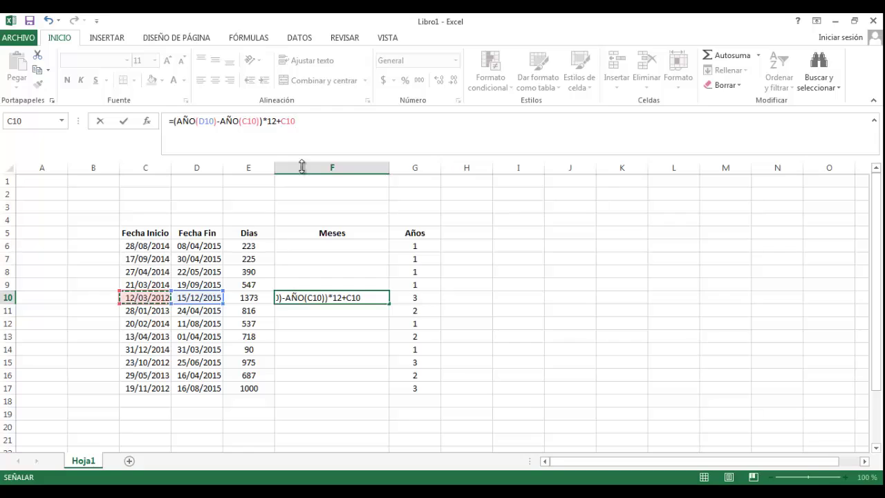
left_click_drag(280, 121, 318, 121)
key("BackSpace")
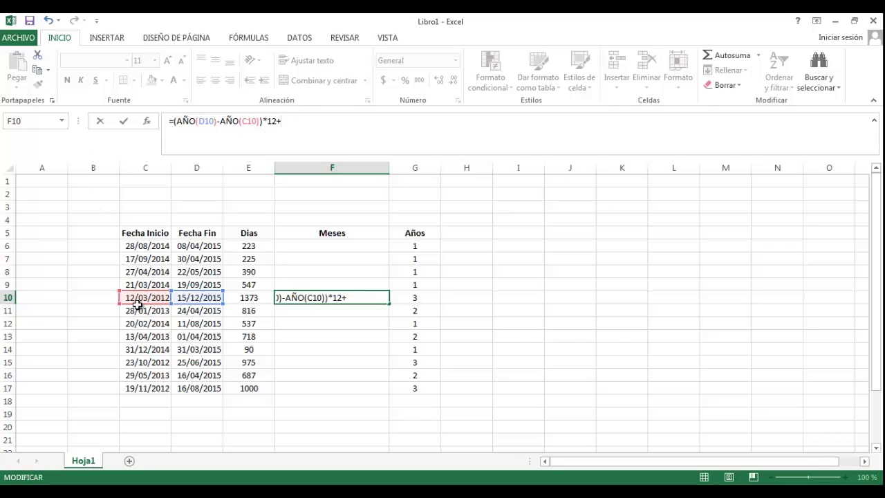
left_click(136, 299)
left_click(328, 124)
key("BackSpace")
key("BackSpace")
key("BackSpace")
Complete the months formula in F10 by adding the month difference MES(D10)-MES(C10) after the plus sign.
type("Mes")
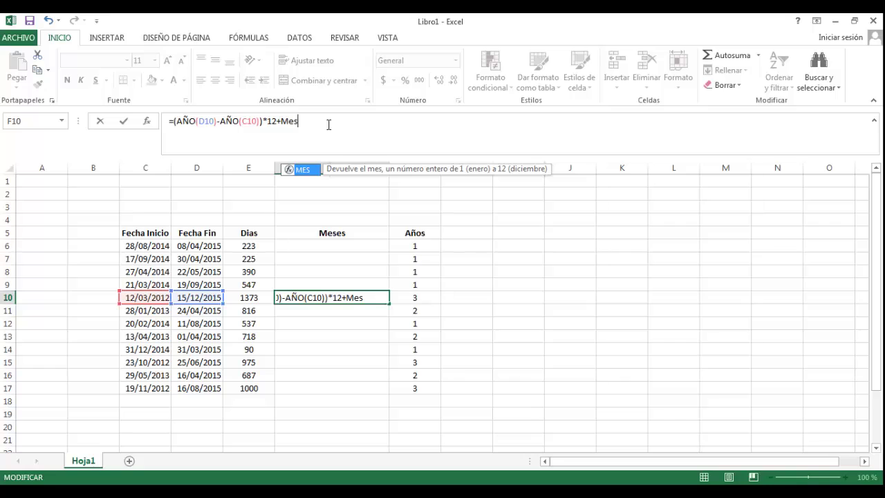
type("(")
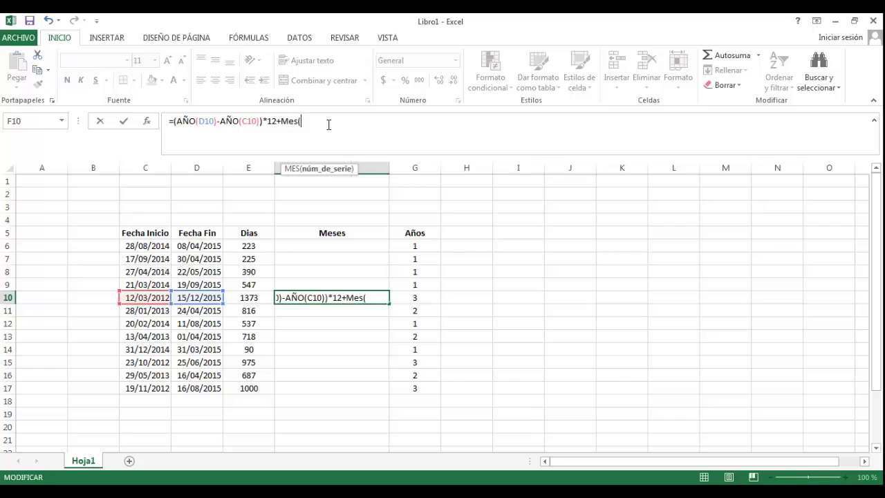
left_click(213, 297)
type(")-")
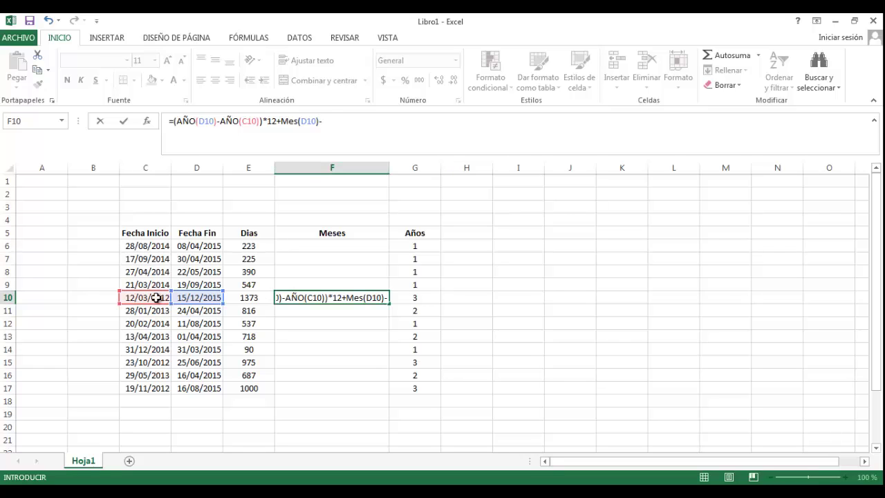
type("mes")
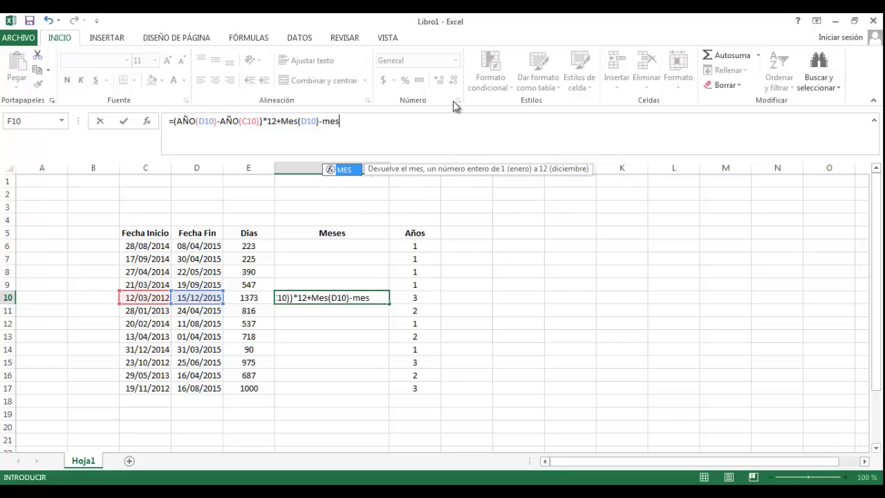
double_click(343, 169)
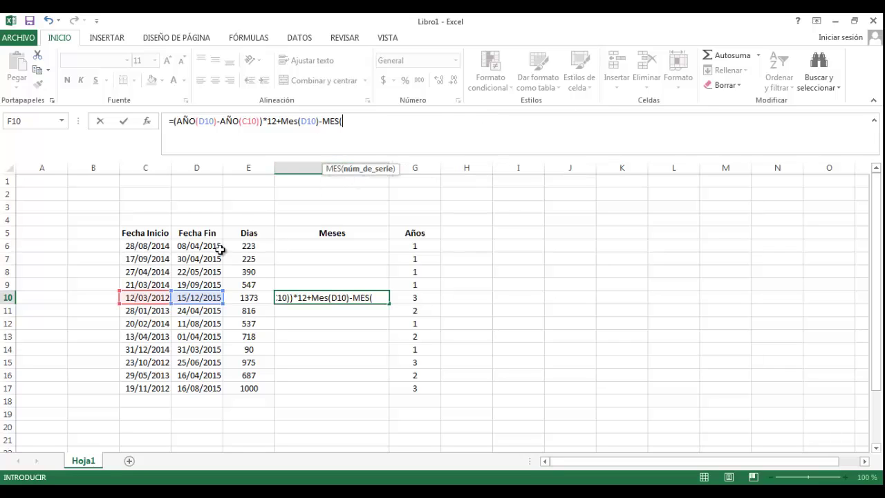
left_click(151, 298)
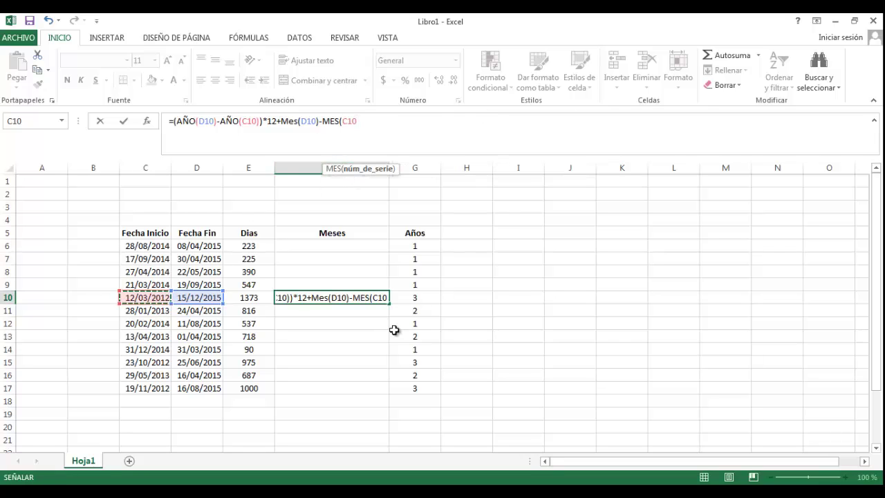
type(")")
key("Return")
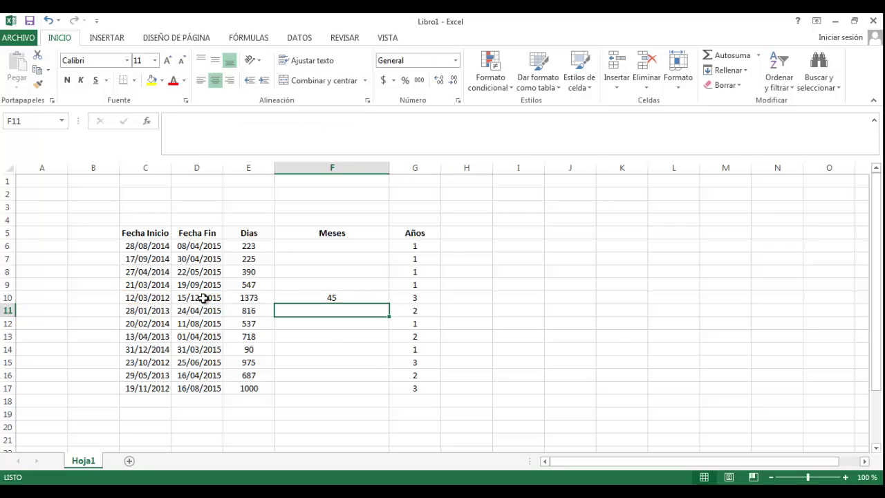
Fill the months formula from F10 down through F17.
left_click(145, 298)
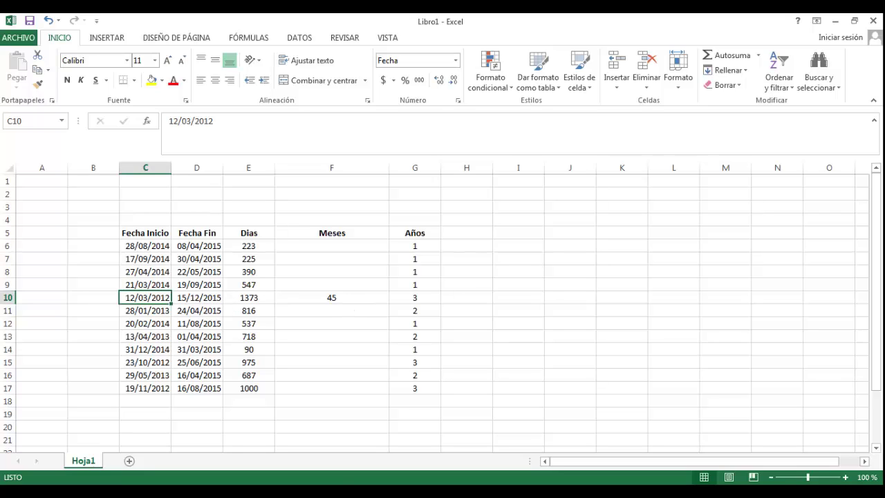
left_click(365, 300)
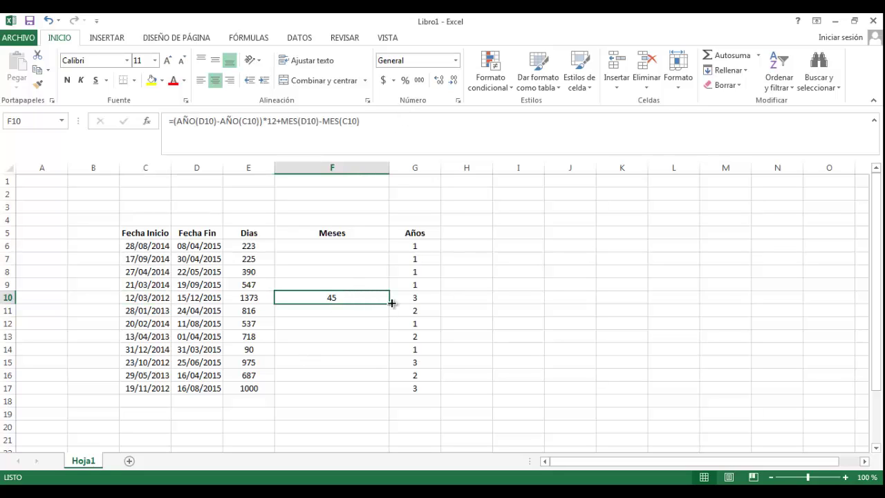
left_click_drag(389, 303, 389, 302)
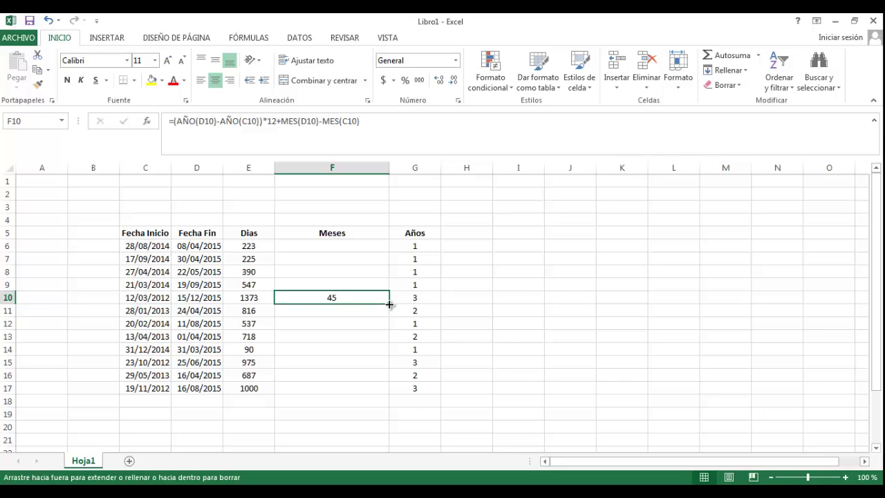
left_click_drag(390, 304, 376, 390)
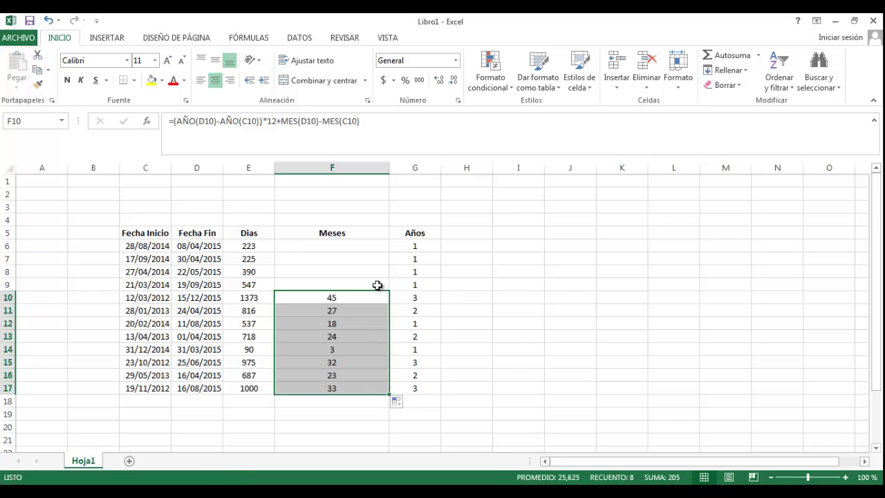
Fill the months formula from F10 up through F6 to complete the Meses column.
left_click(381, 297)
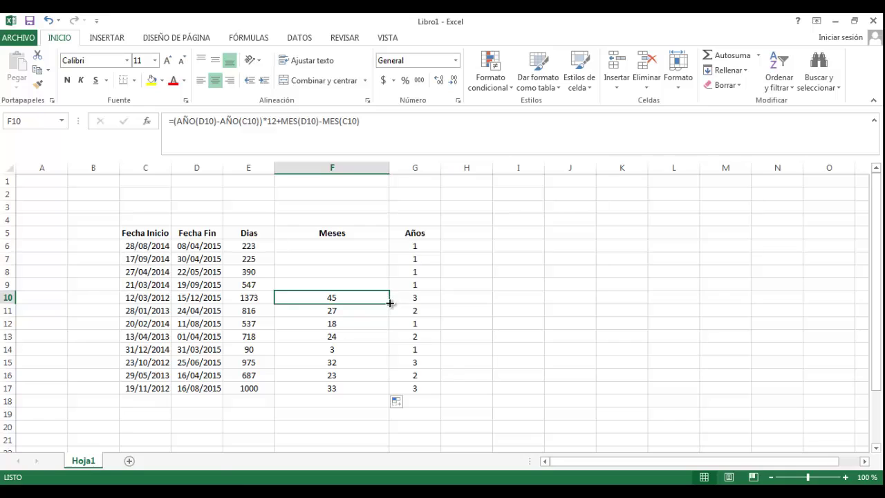
left_click_drag(390, 302, 379, 242)
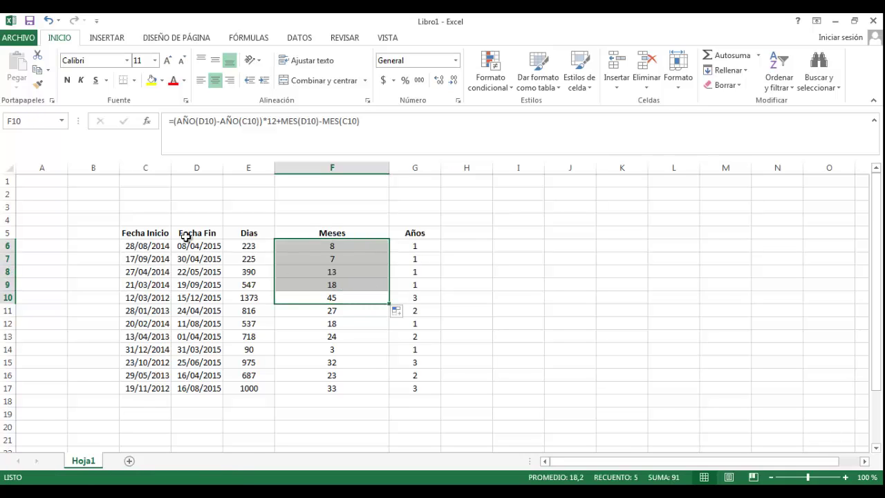
left_click(143, 250)
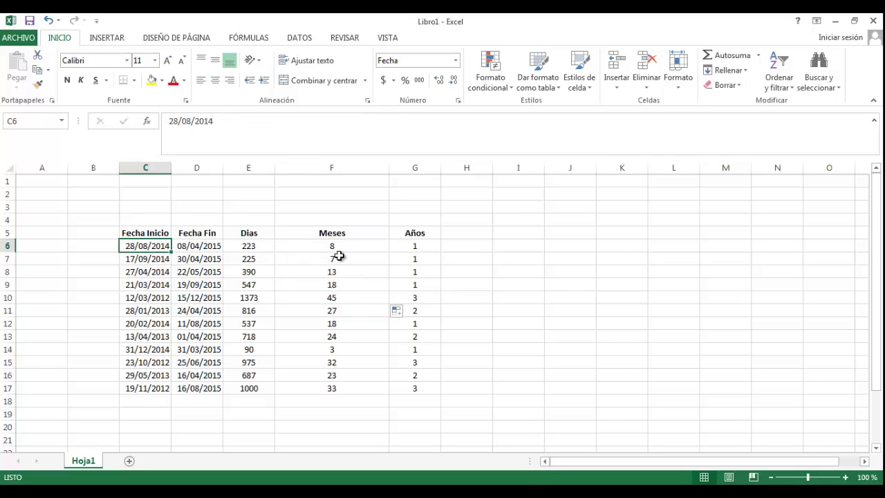